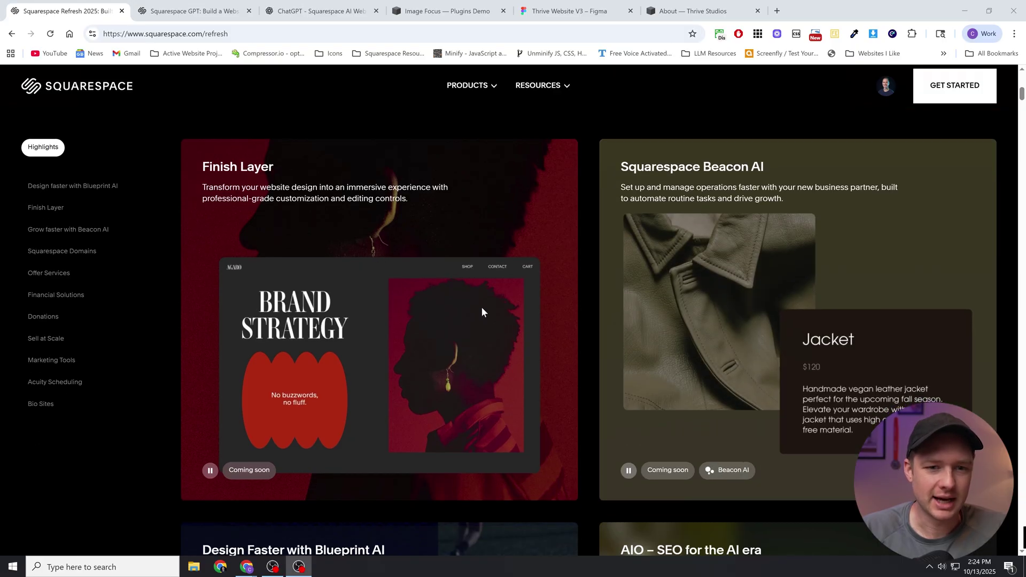
Look through the highlights and the start of the "Design differently" part on the Squarespace Refresh page.
scroll(622, 291, down, 6)
scroll(524, 262, down, 3)
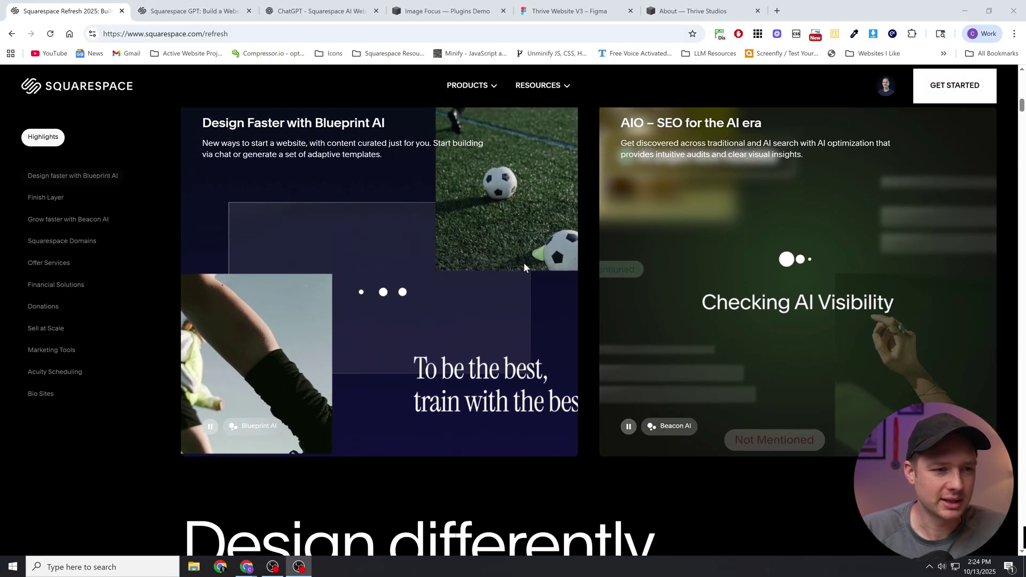
scroll(529, 272, down, 4)
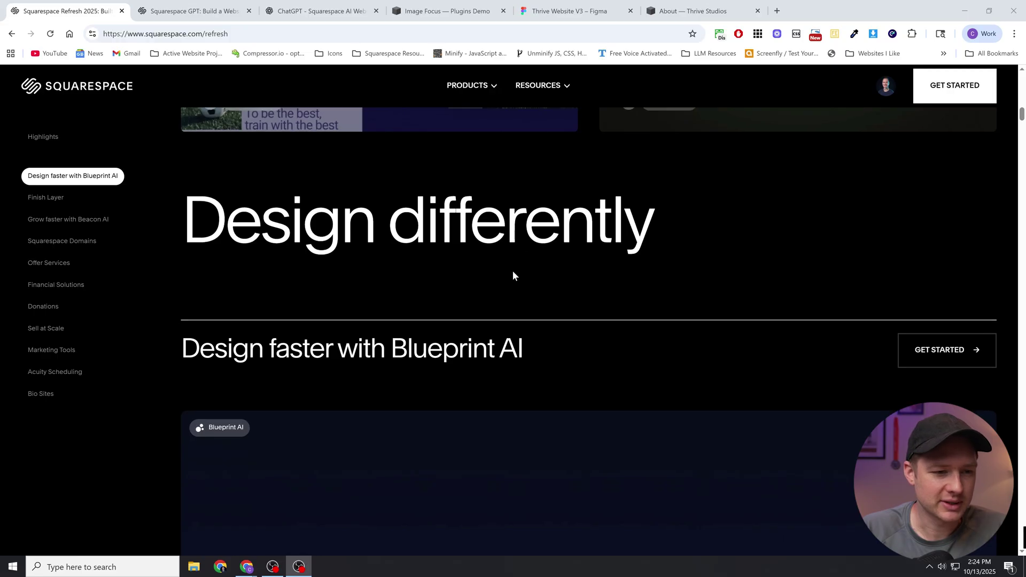
scroll(512, 274, down, 5)
Jump to the Finish Layer section, read about Block animations, and compare them with the Image Focus plugin demo.
click(44, 198)
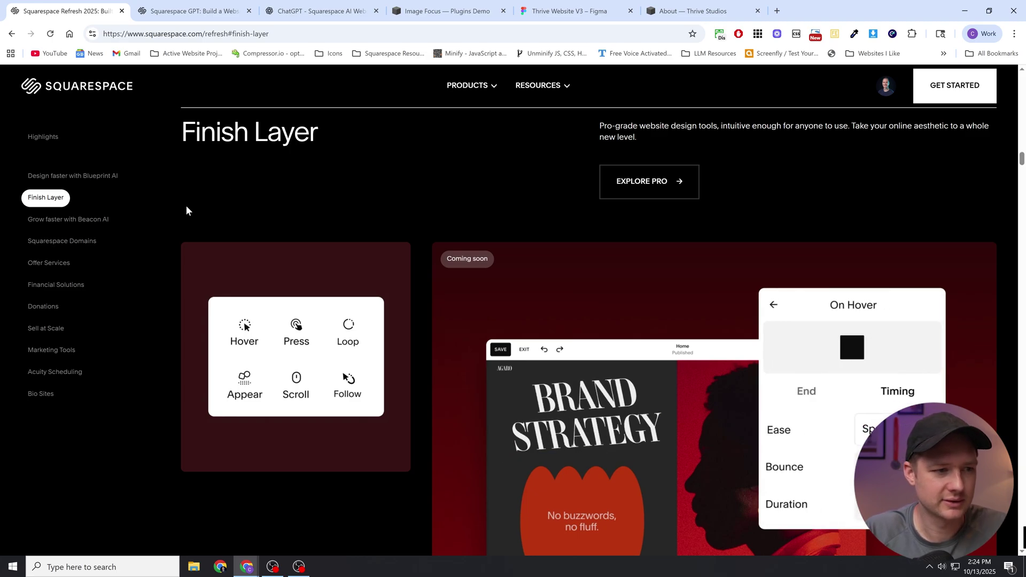
scroll(186, 205, down, 1)
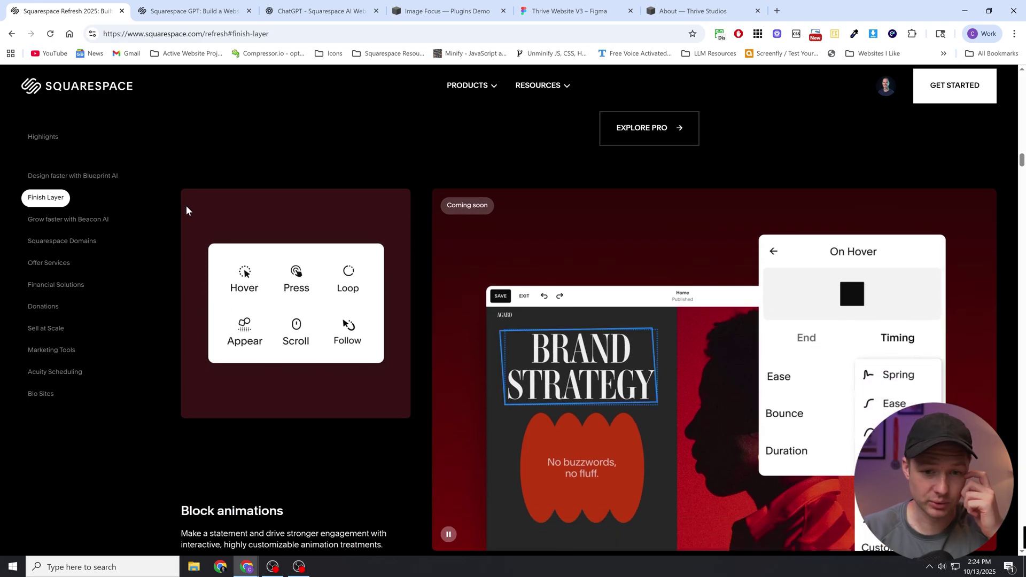
scroll(190, 212, down, 1)
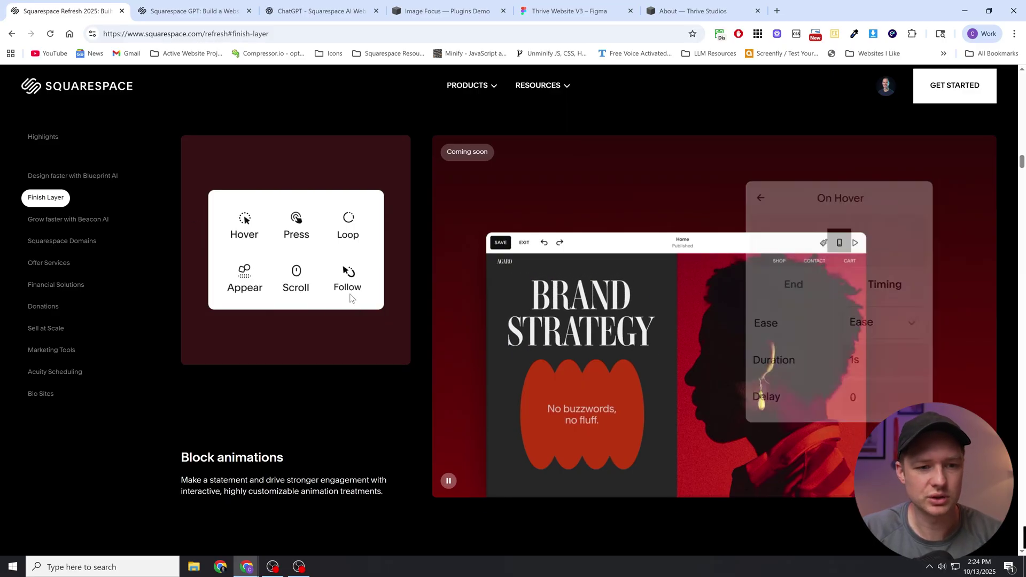
scroll(351, 299, down, 1)
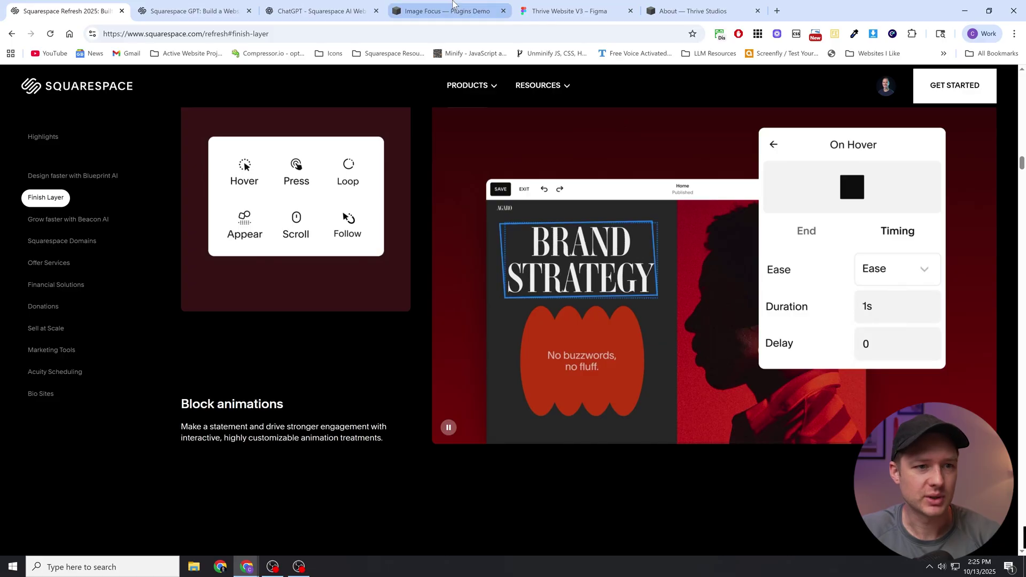
click(453, 5)
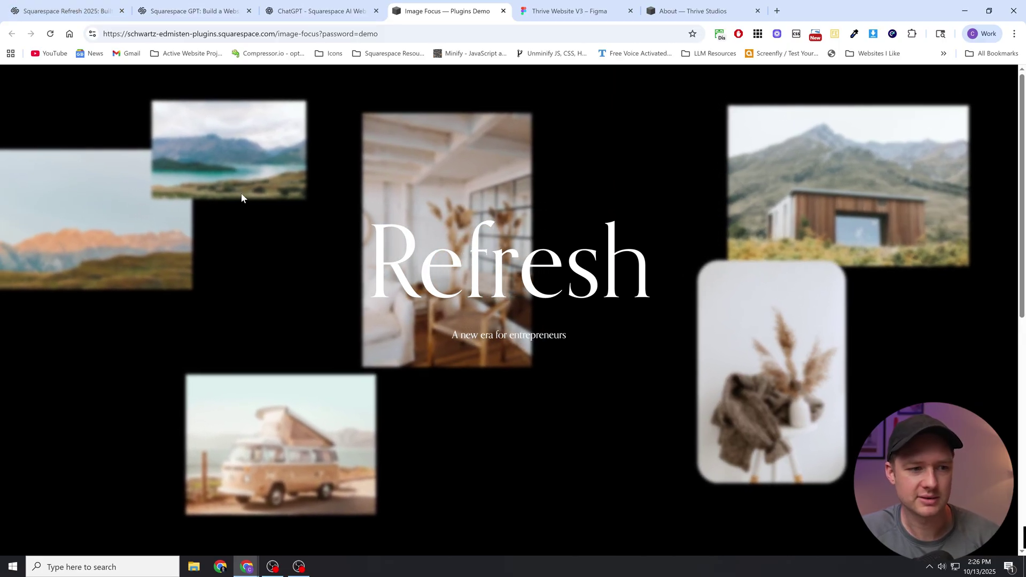
key(ctrl+1)
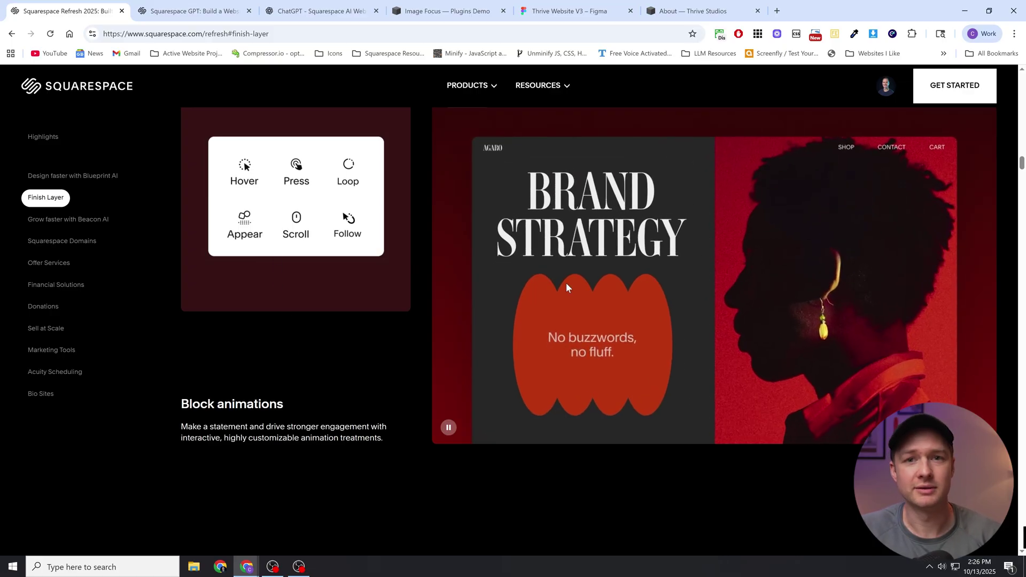
Examine the Block transforms feature and its opacity, rotate, scale, offset, skew and anchor controls.
scroll(488, 305, down, 2)
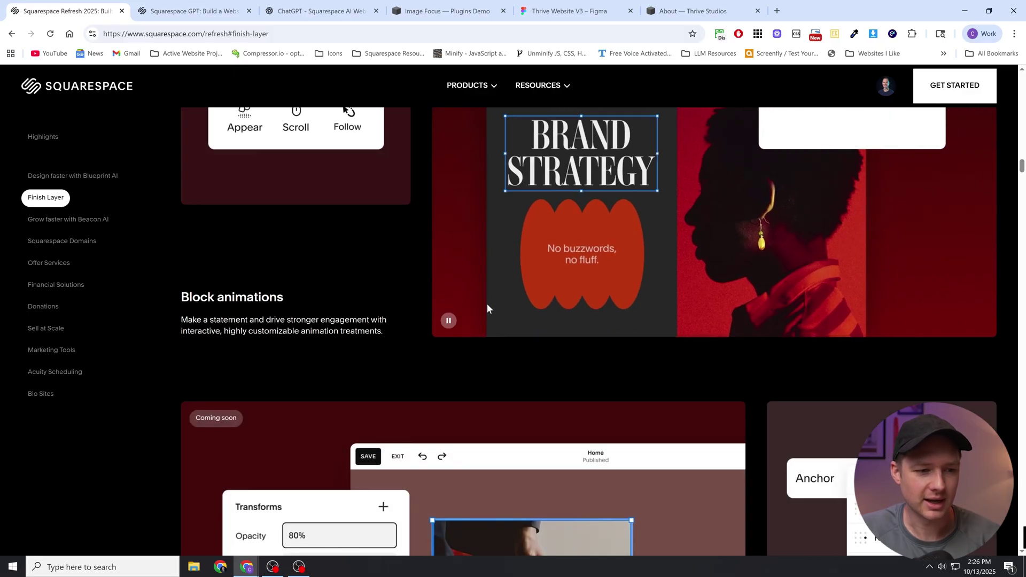
scroll(487, 308, down, 7)
scroll(375, 310, up, 1)
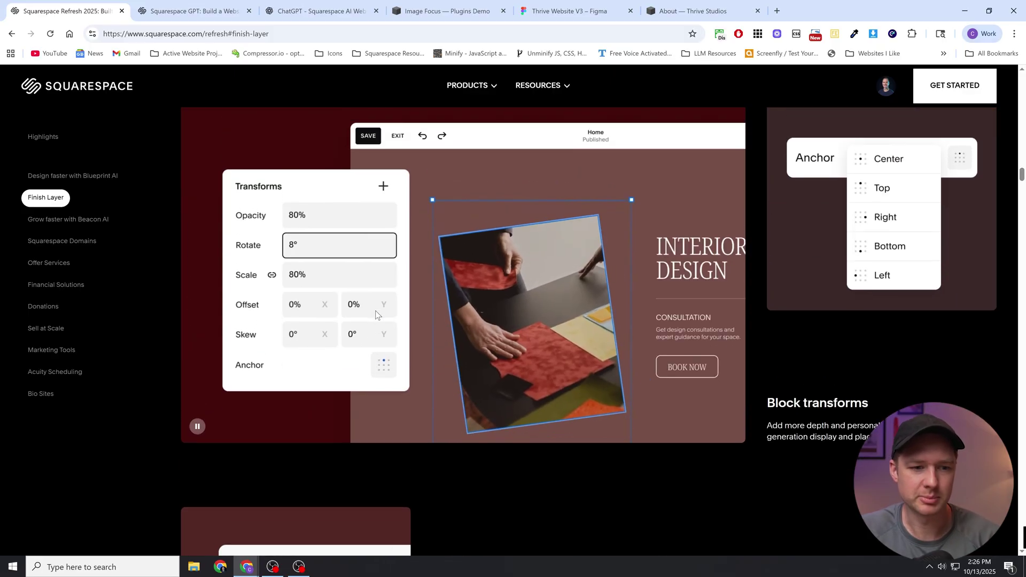
scroll(447, 309, up, 1)
scroll(456, 303, down, 1)
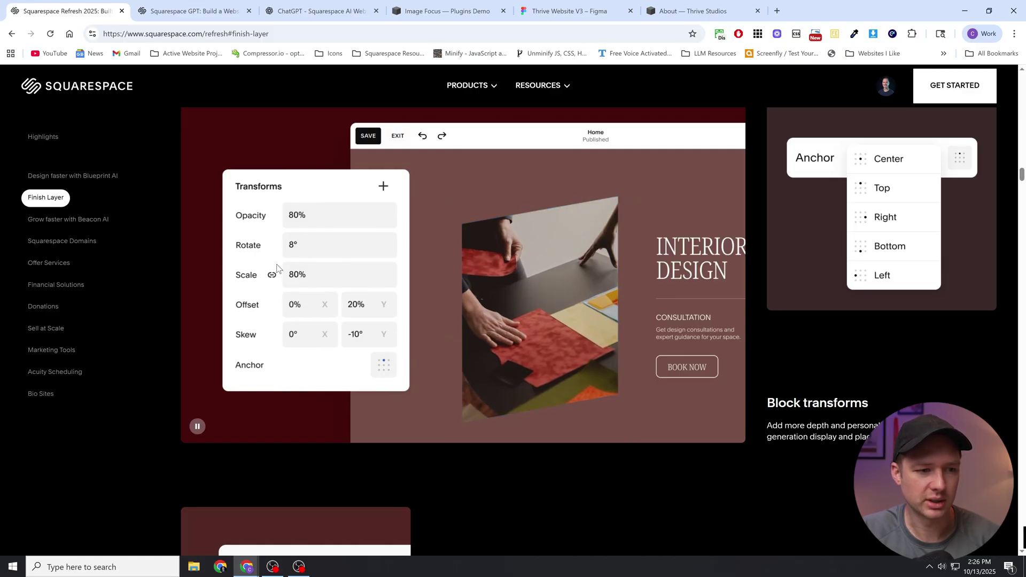
Review the Responsive editing feature and highlight the Mobile overrides description.
scroll(359, 317, down, 8)
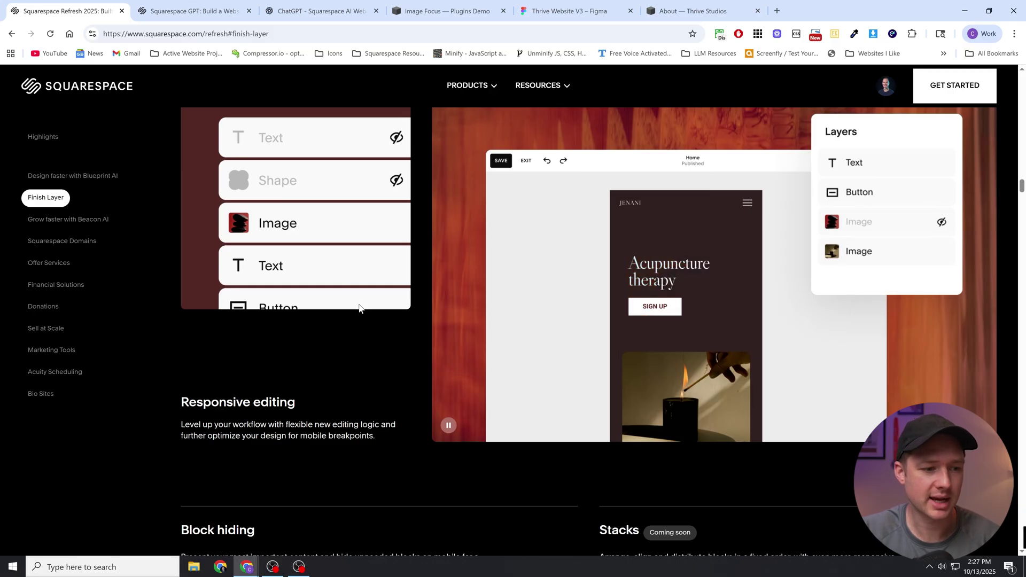
scroll(315, 238, up, 1)
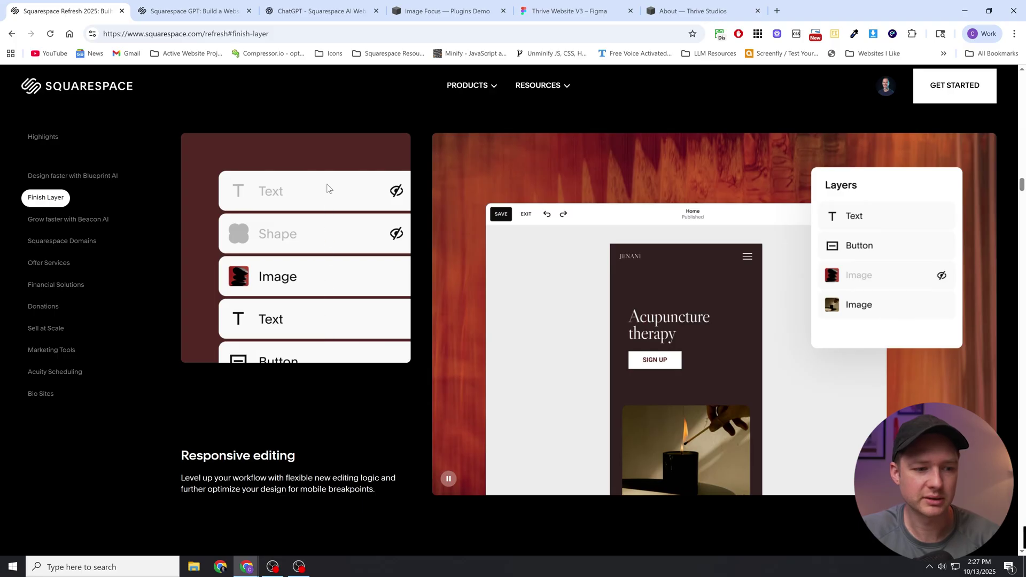
scroll(328, 189, down, 1)
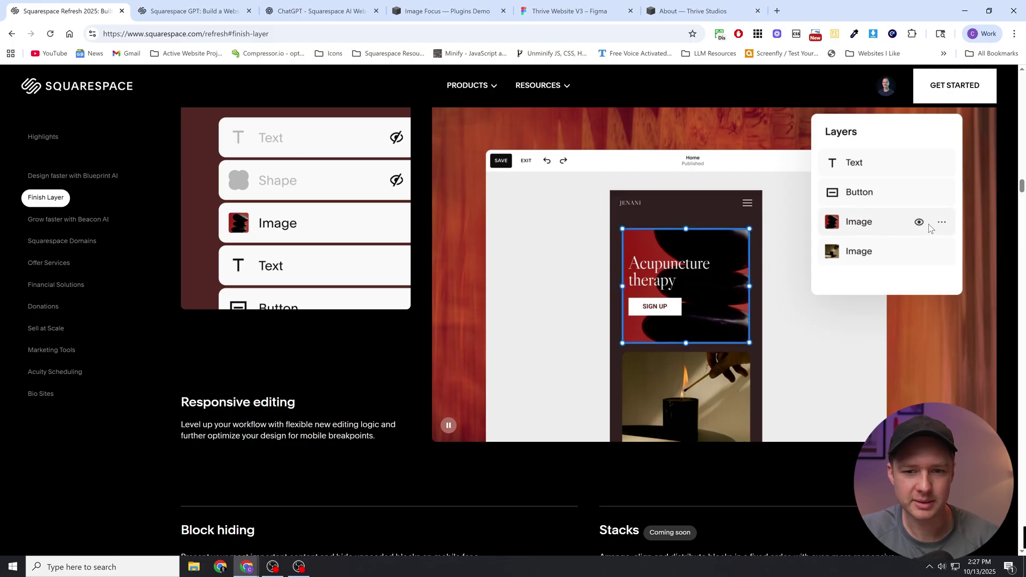
scroll(682, 219, down, 6)
drag(180, 338, 247, 386)
click(248, 385)
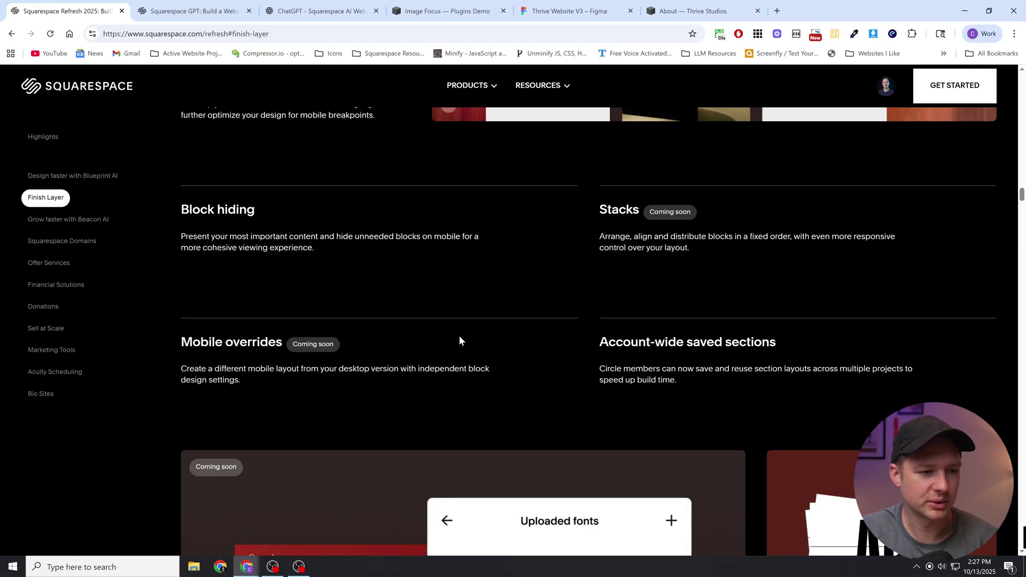
Read the Block hiding and Stacks descriptions under Responsive editing, highlighting the Stacks text.
scroll(479, 326, up, 2)
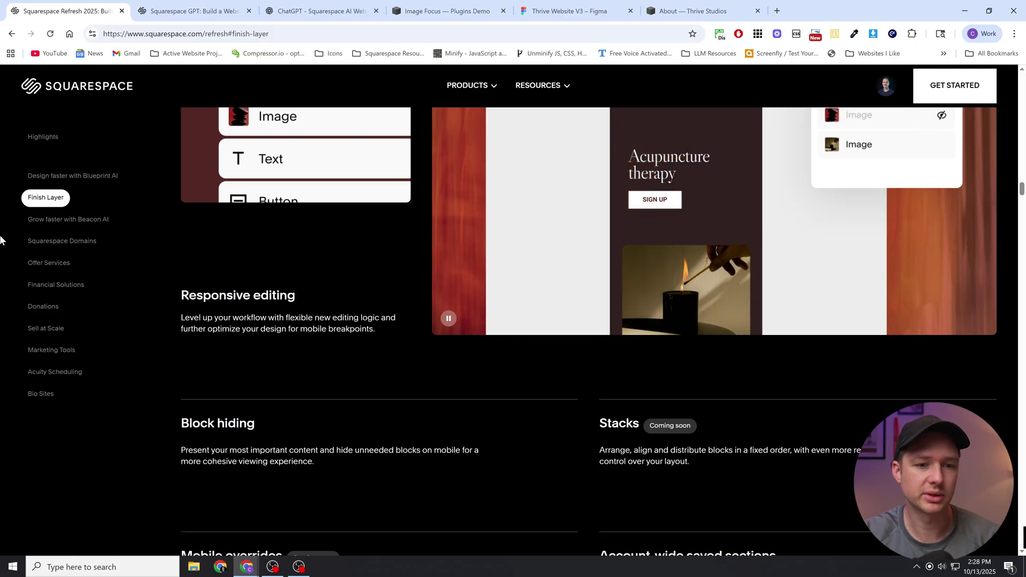
scroll(245, 252, down, 1)
scroll(247, 259, down, 3)
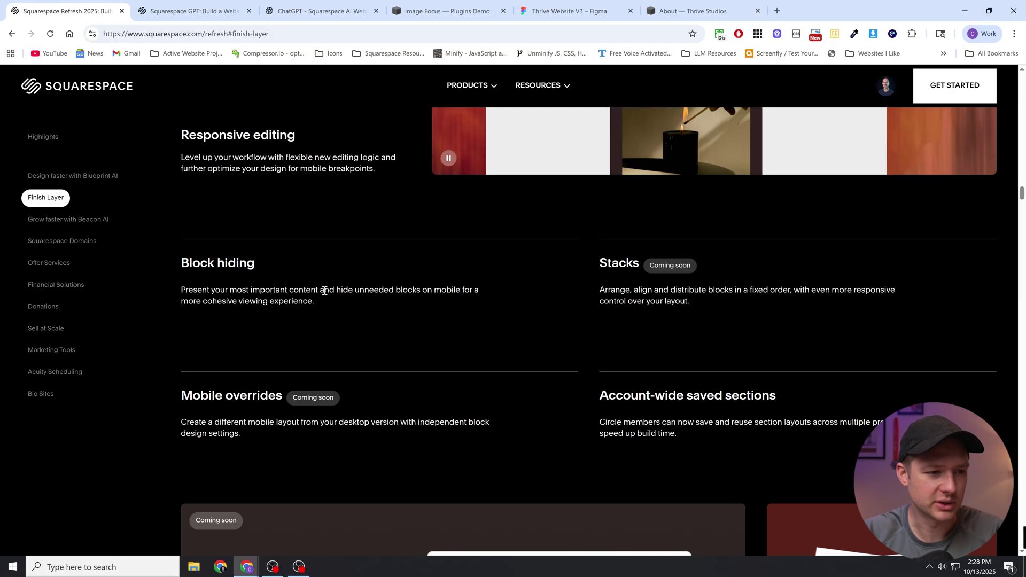
scroll(375, 291, down, 1)
scroll(535, 321, up, 2)
drag(600, 320, 672, 355)
click(672, 356)
scroll(687, 288, up, 3)
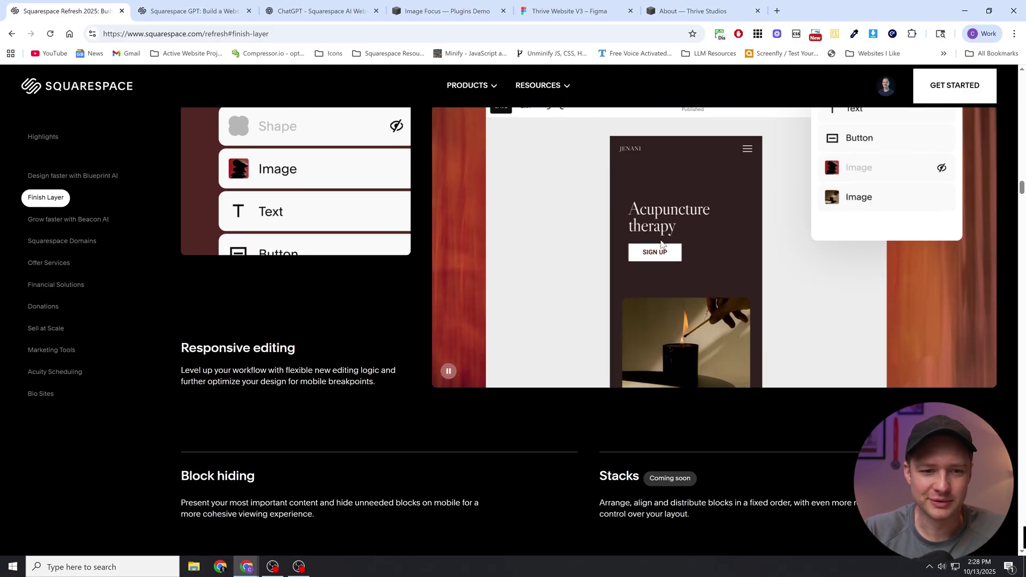
scroll(661, 244, down, 3)
drag(698, 359, 585, 320)
click(627, 348)
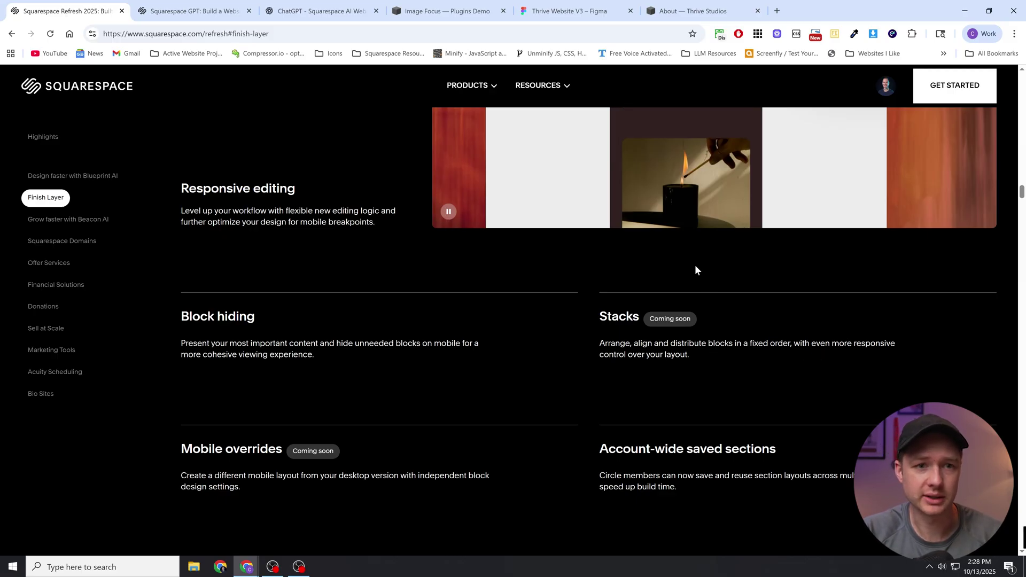
Switch to the About page in the Squarespace editor and inspect the Sign up button and text blocks below the three images.
click(581, 11)
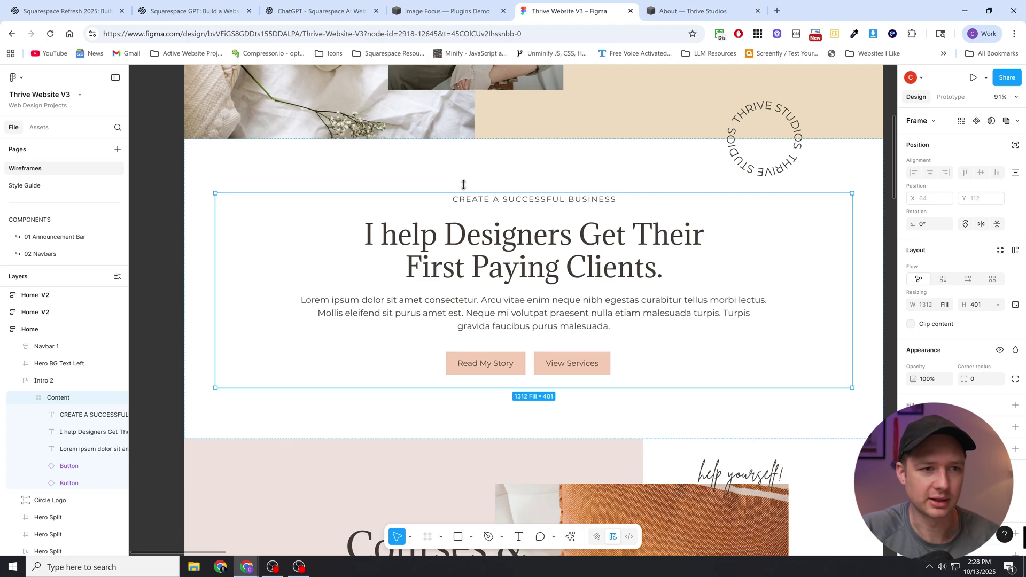
click(689, 10)
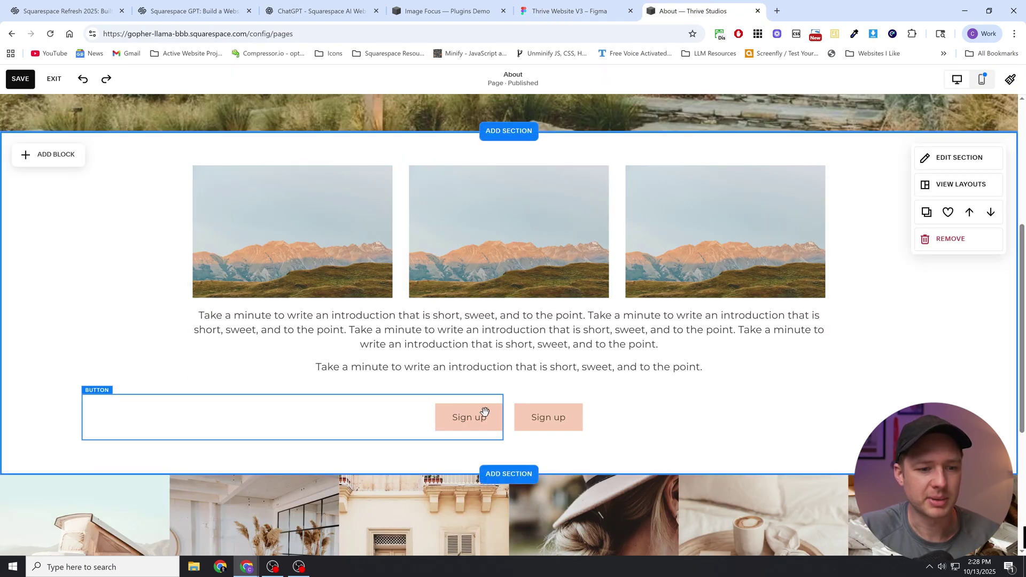
mouse_move(451, 419)
mouse_down()
mouse_move(444, 393)
mouse_move(394, 442)
mouse_move(452, 425)
mouse_up()
click(469, 334)
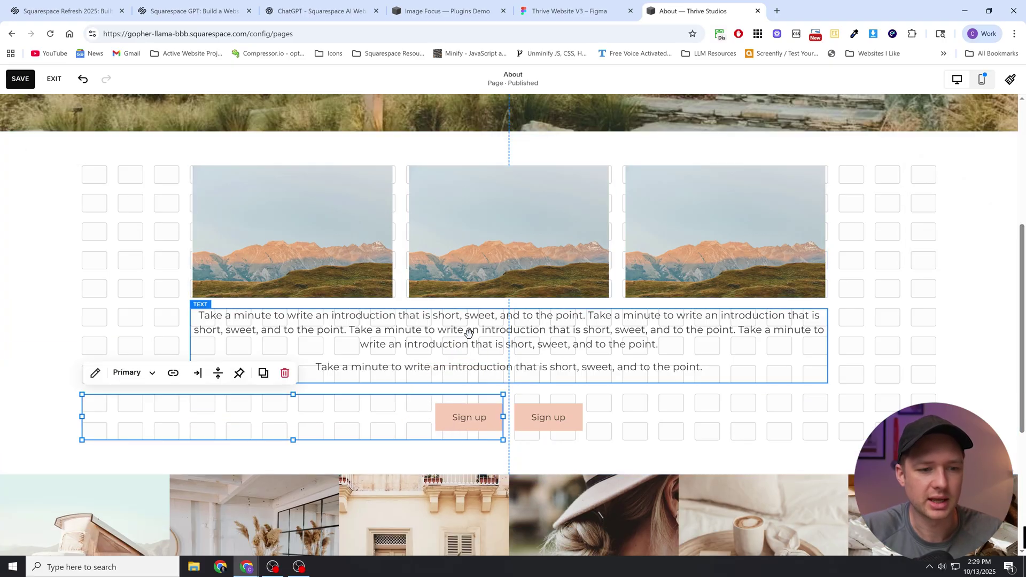
scroll(510, 384, down, 1)
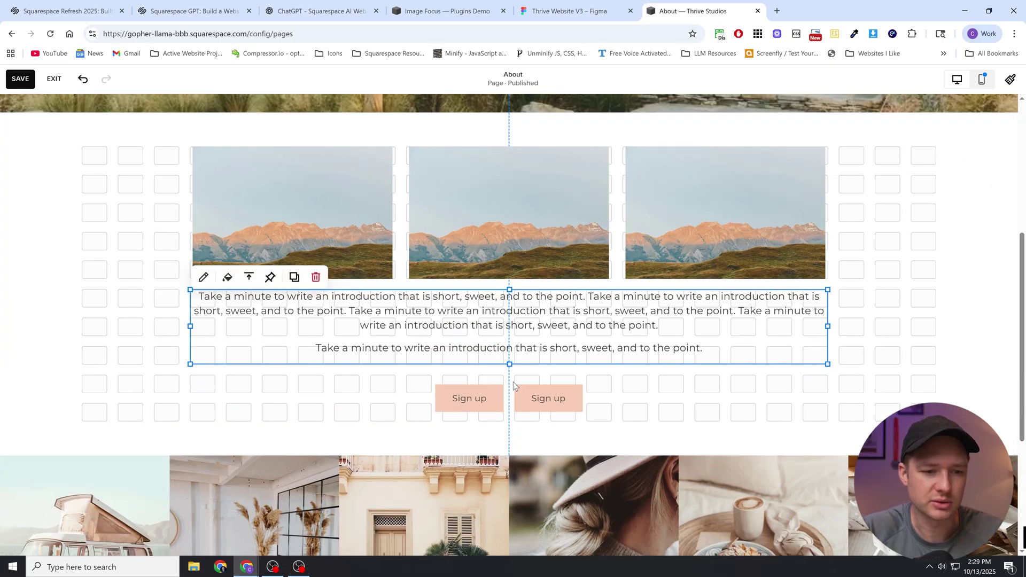
click(871, 262)
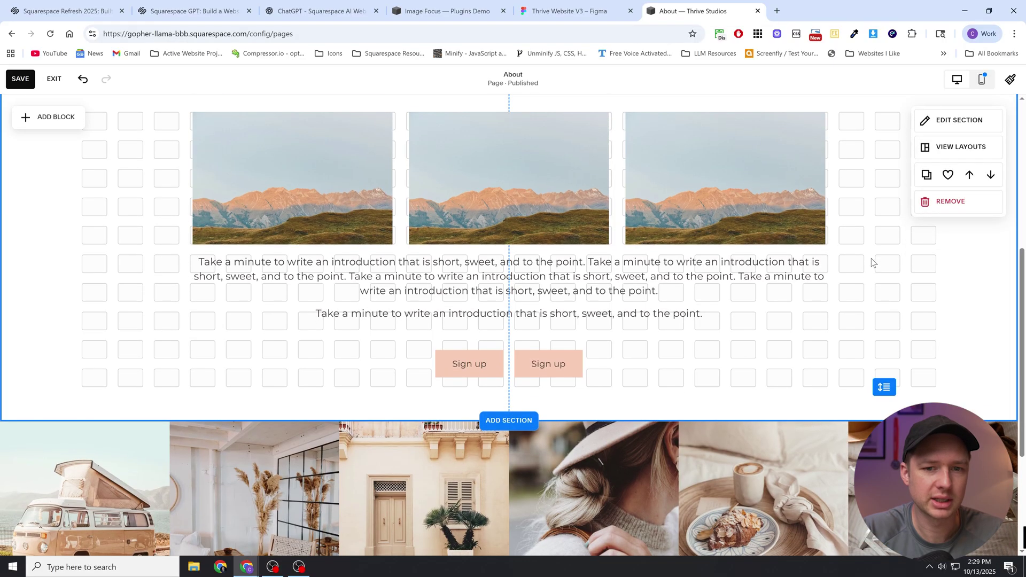
click(526, 278)
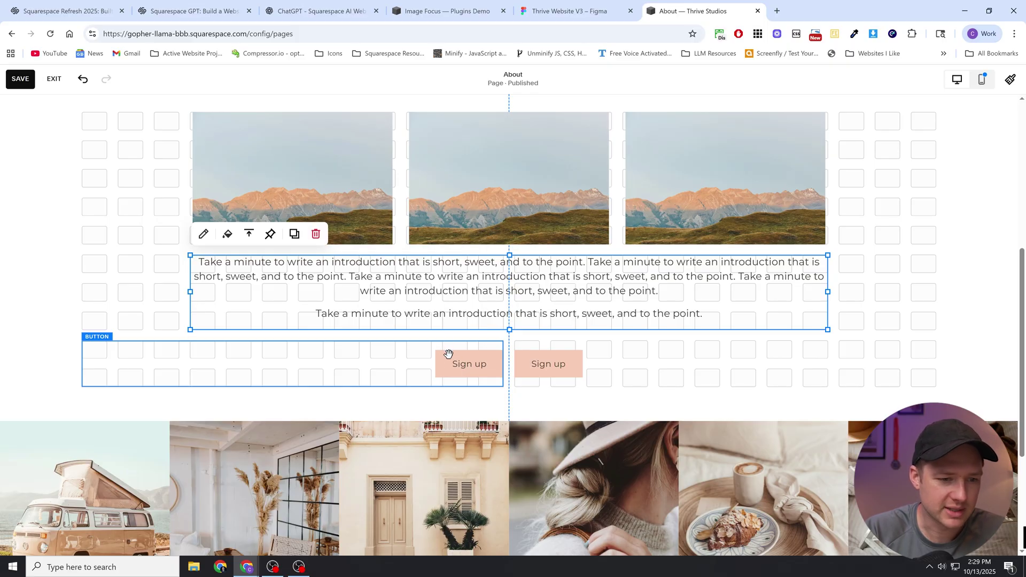
Try to resize the heights of the two Sign up button blocks beneath the text.
click(324, 362)
drag(293, 386, 293, 368)
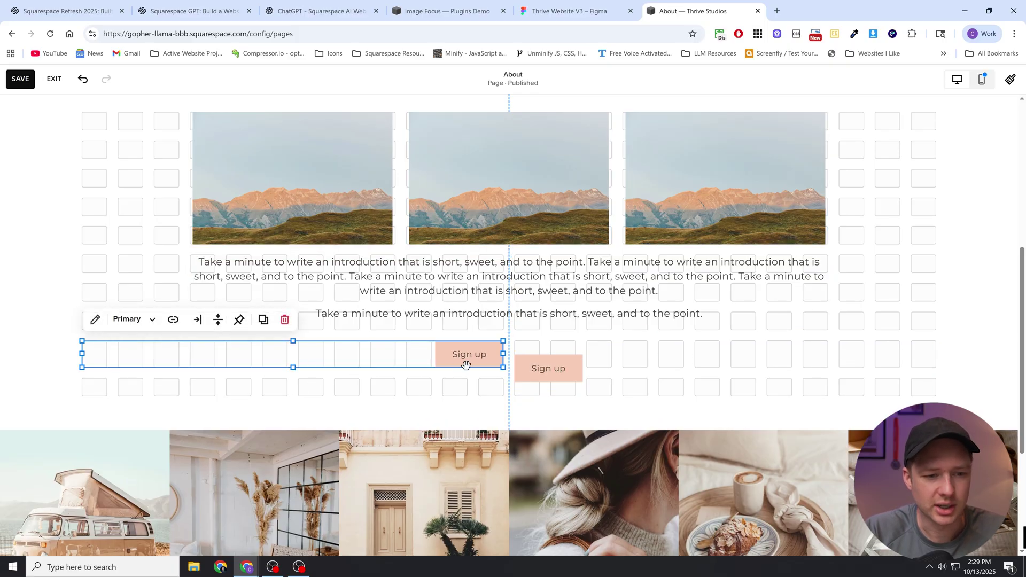
click(610, 377)
mouse_move(726, 394)
mouse_down()
mouse_move(724, 367)
mouse_move(725, 399)
mouse_move(726, 386)
mouse_up()
click(470, 368)
click(618, 355)
click(621, 406)
Align the text block's content vertically to the middle of its block.
scroll(557, 319, up, 1)
scroll(556, 290, down, 1)
click(481, 287)
click(249, 235)
click(249, 259)
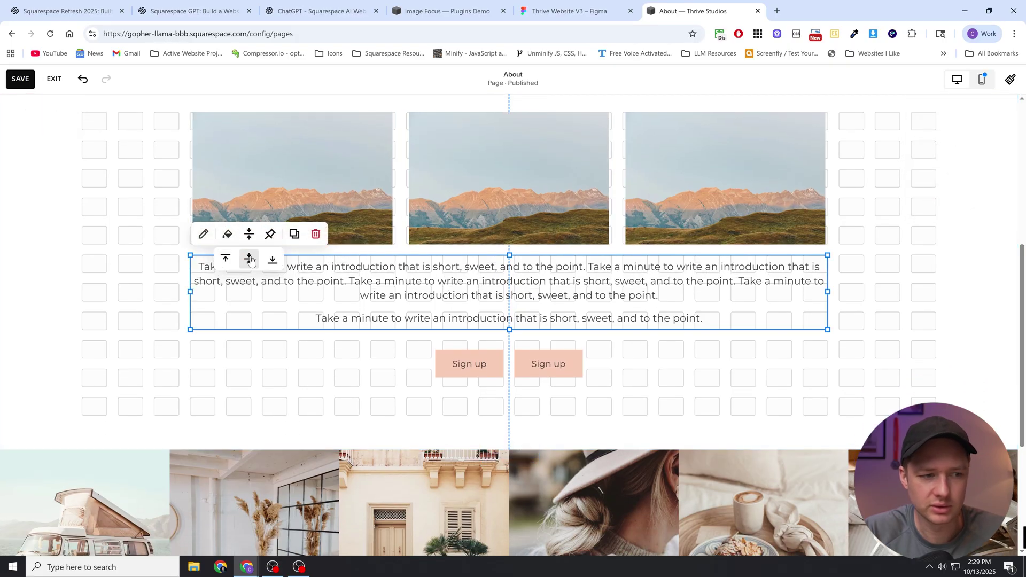
click(144, 277)
scroll(320, 228, up, 1)
click(321, 229)
Align the left Sign up button vertically to the top of its block.
scroll(437, 303, down, 2)
click(437, 303)
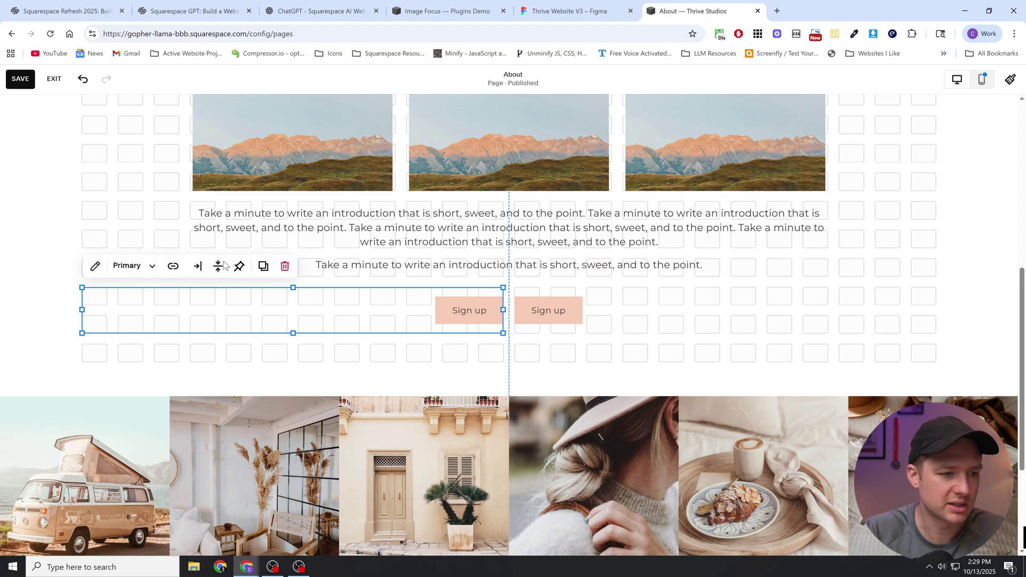
click(218, 266)
click(194, 290)
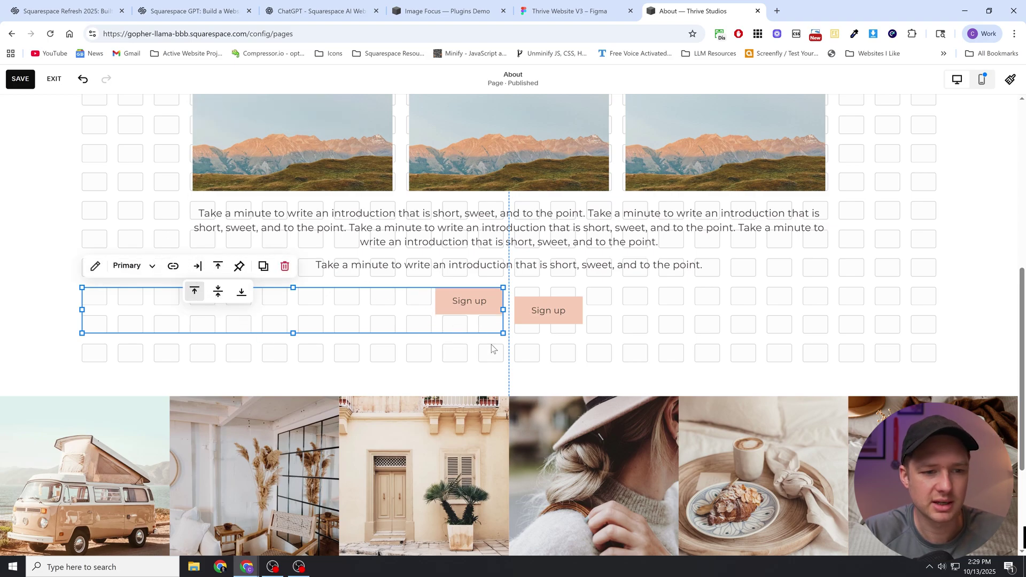
click(490, 346)
Shorten the section so that its grid ends at the Sign up button row, removing the empty row below.
drag(885, 362, 889, 314)
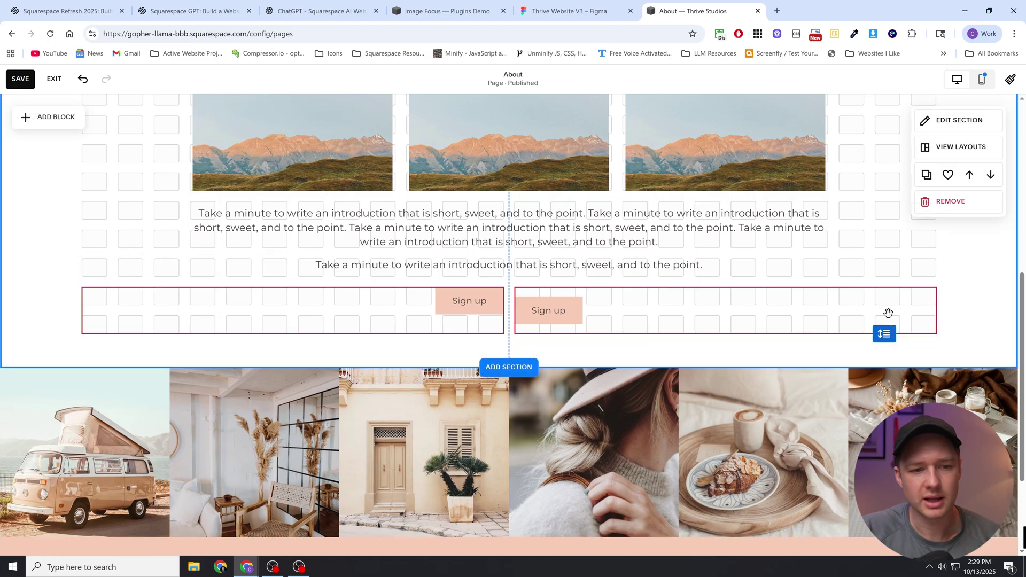
click(889, 314)
click(241, 303)
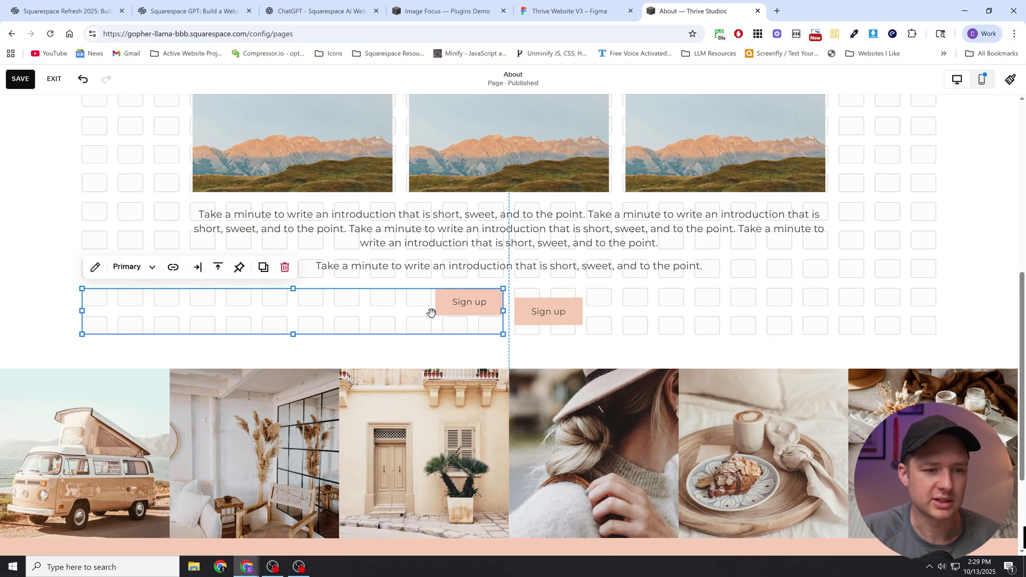
scroll(435, 309, up, 1)
click(458, 406)
scroll(535, 278, up, 1)
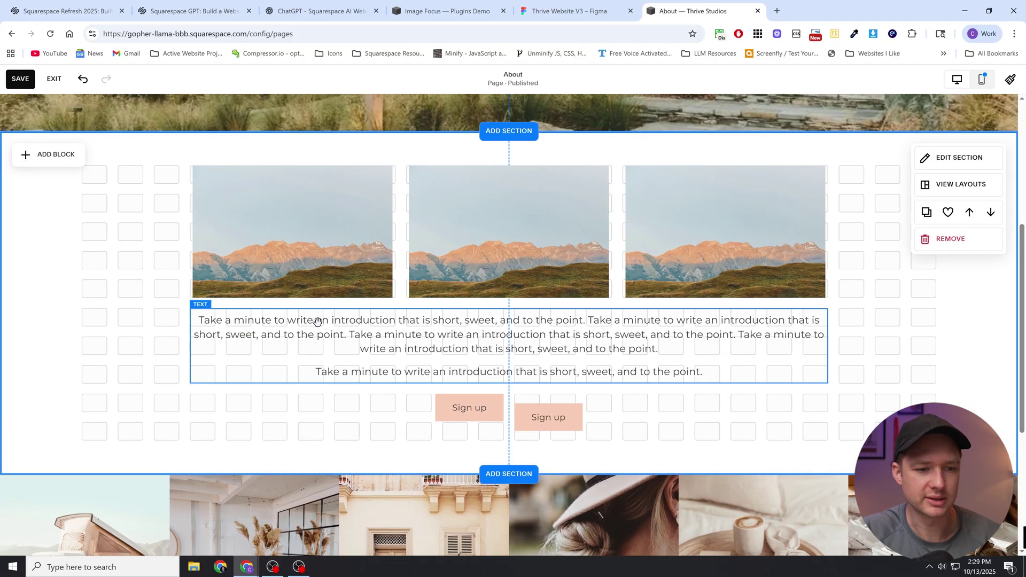
Switch to Figma and give the Intro 2 section's Content frame a vertical auto layout with centred alignment.
click(567, 4)
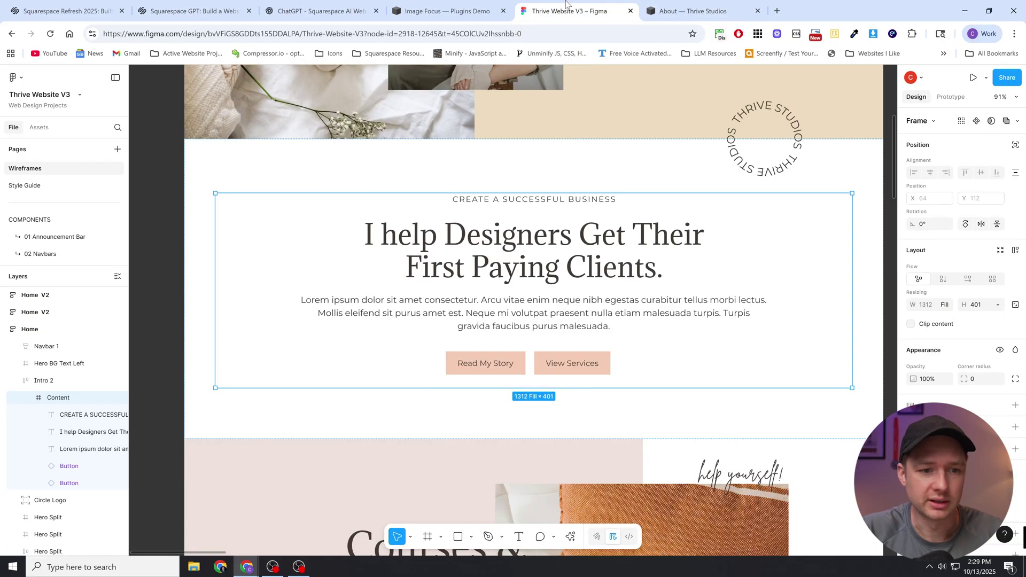
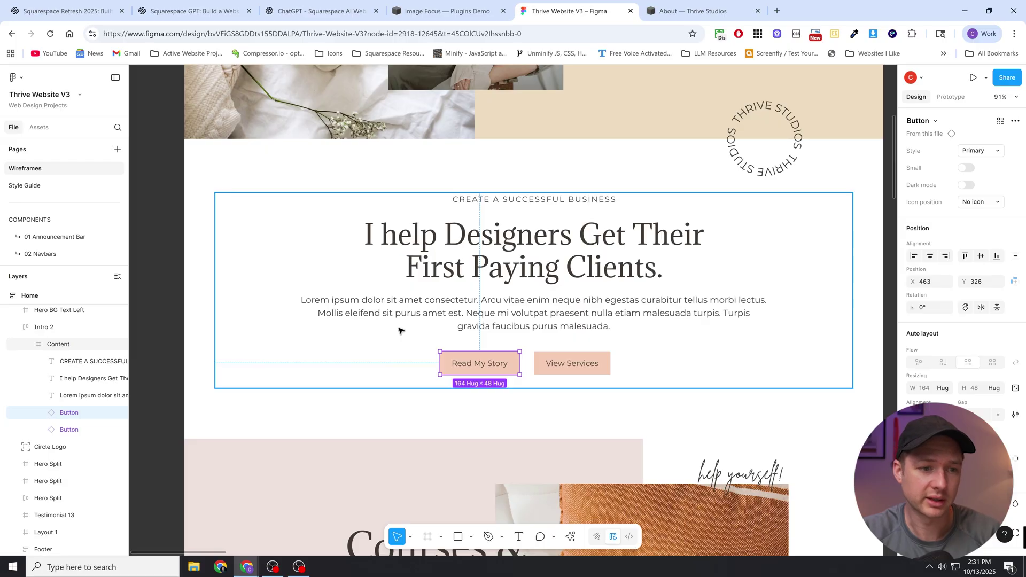
click(62, 344)
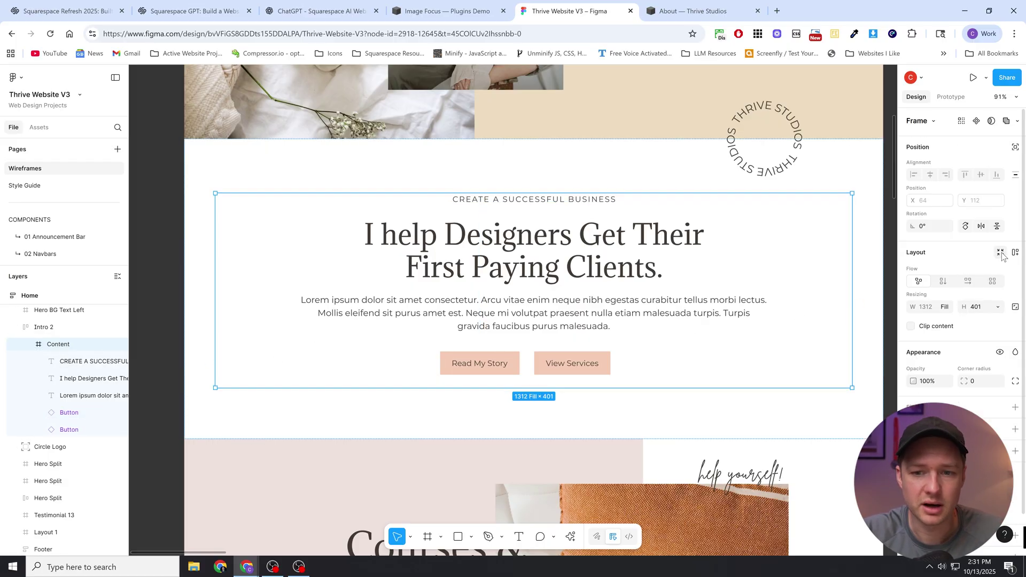
click(944, 283)
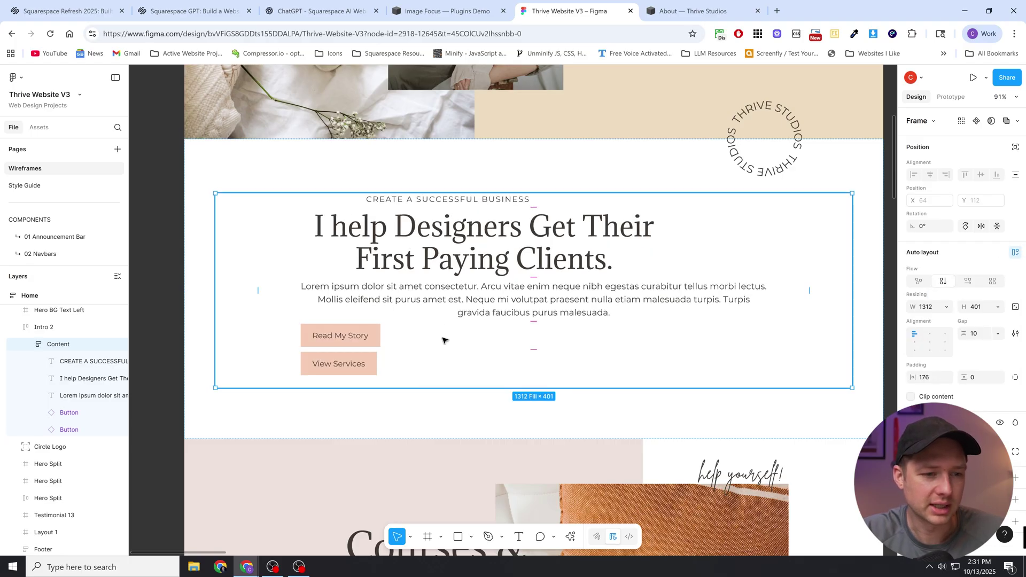
click(931, 344)
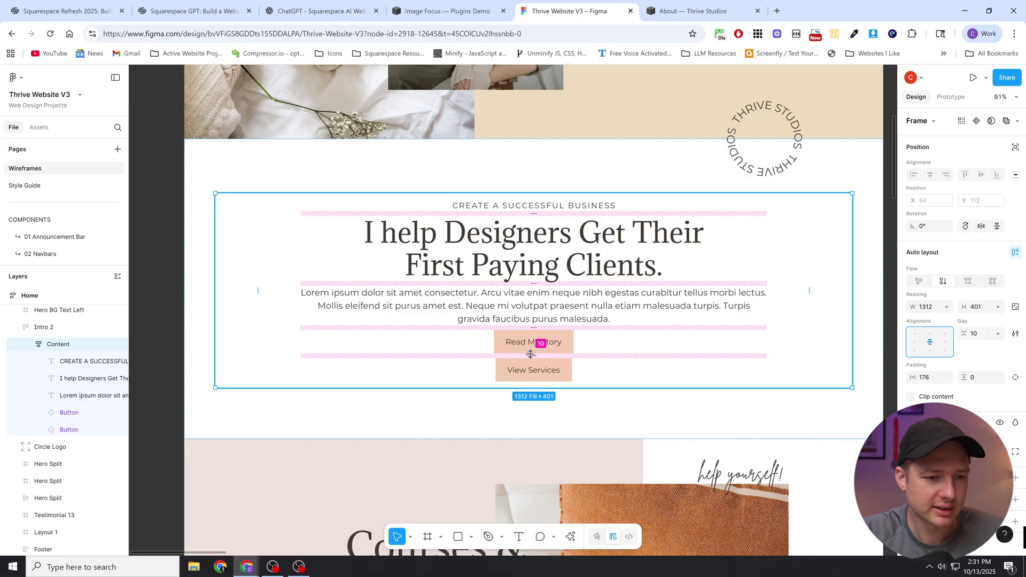
Group the Read My Story and View Services buttons and arrange them side by side with a horizontal auto layout.
click(69, 413)
shift+click(71, 430)
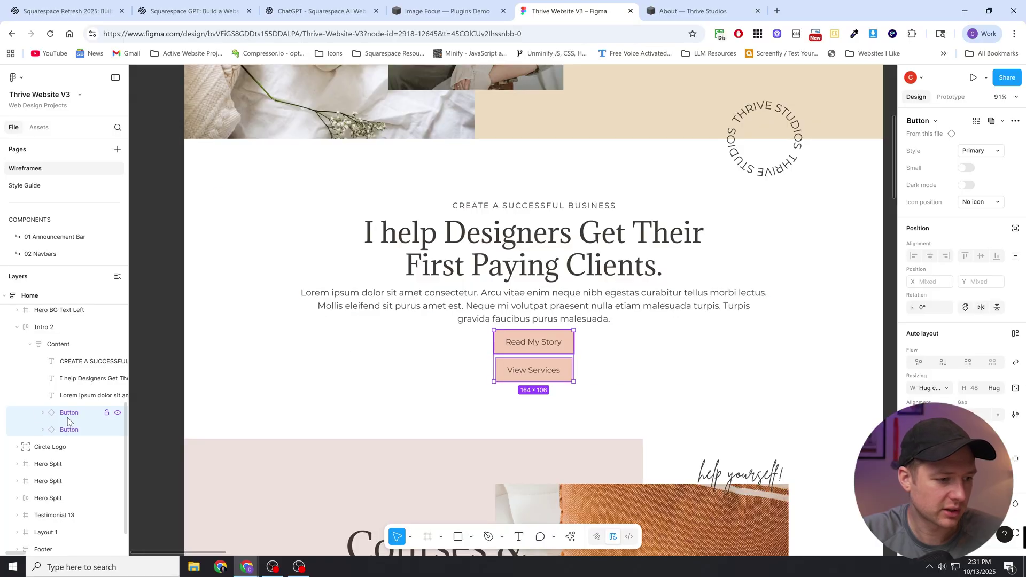
key(ctrl+g)
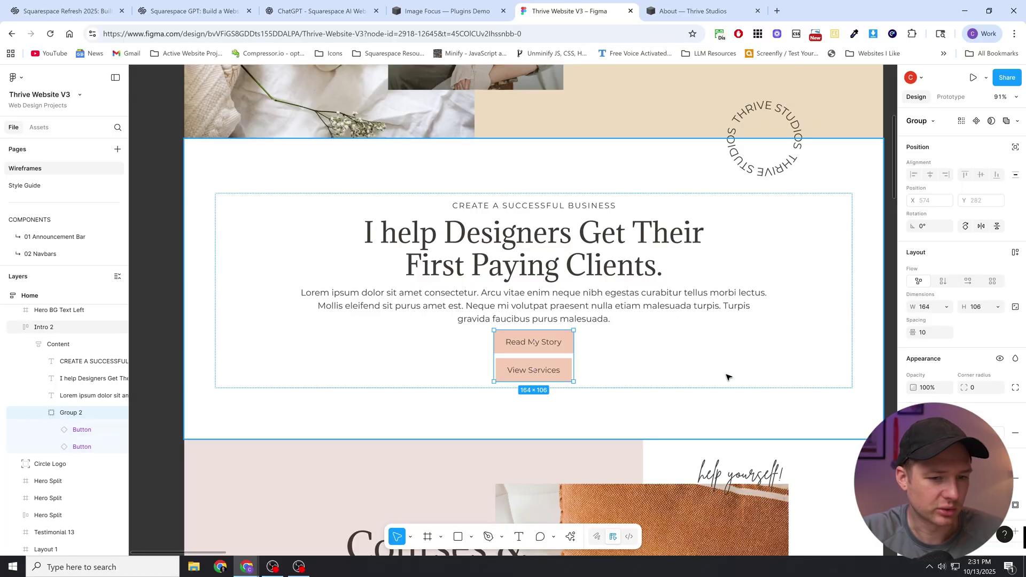
click(968, 282)
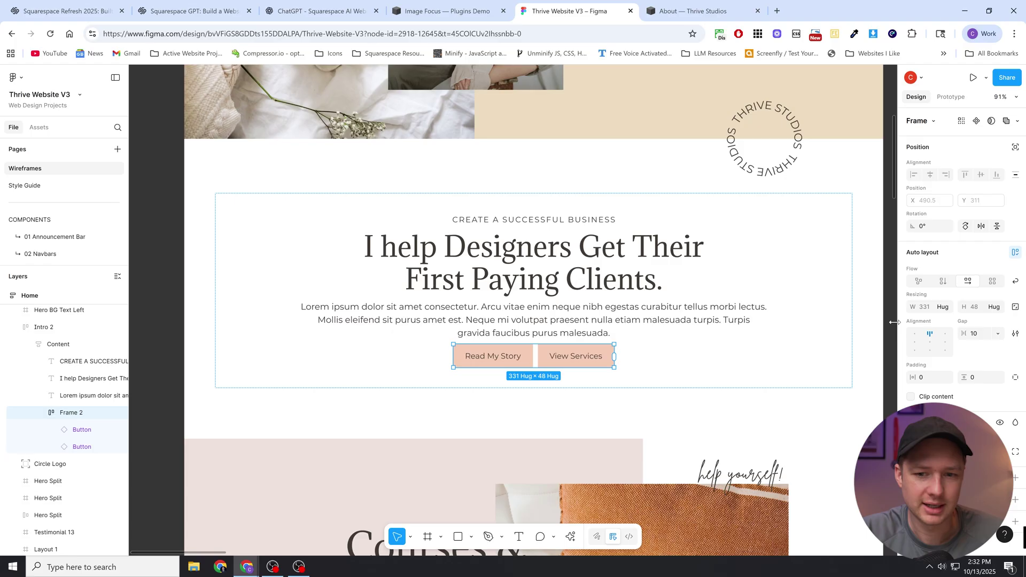
click(944, 282)
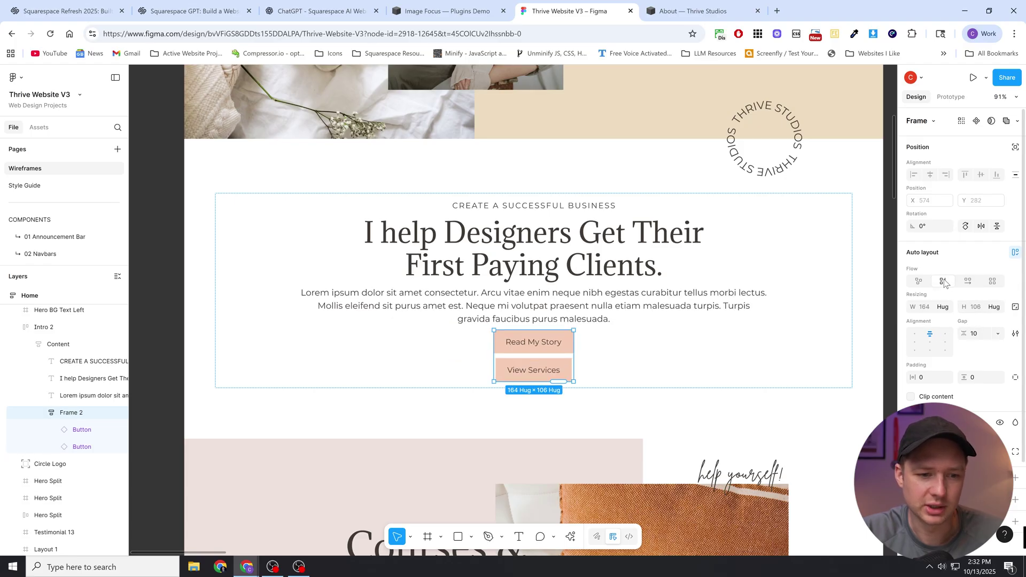
click(968, 281)
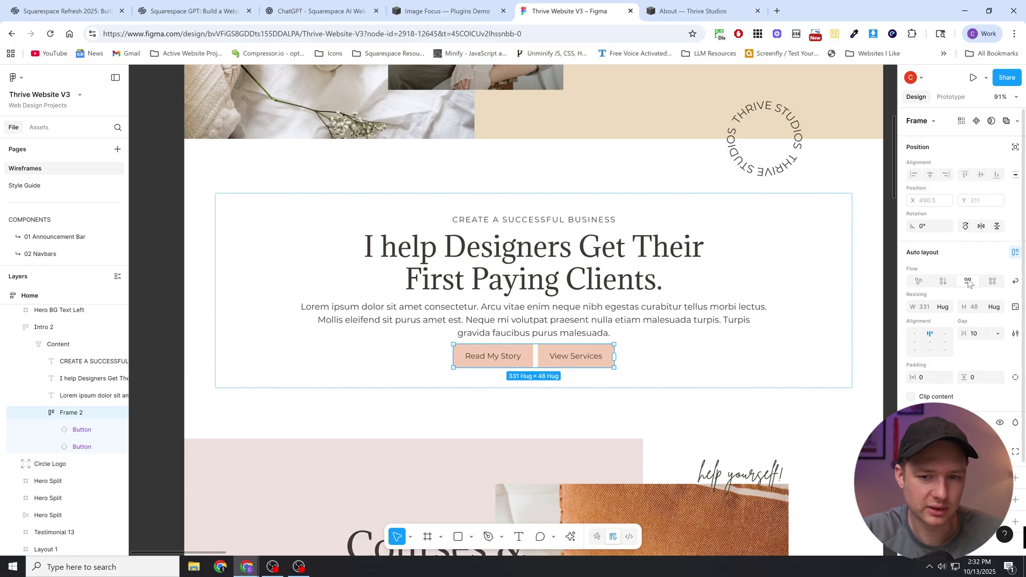
Widen the gap between the Read My Story and View Services buttons to 18.
drag(535, 356, 537, 356)
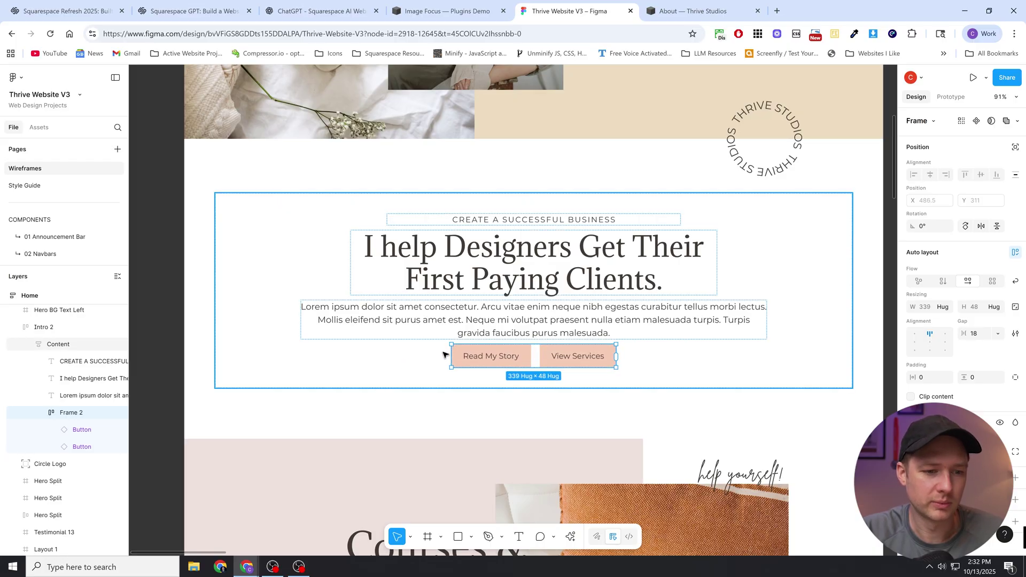
click(419, 361)
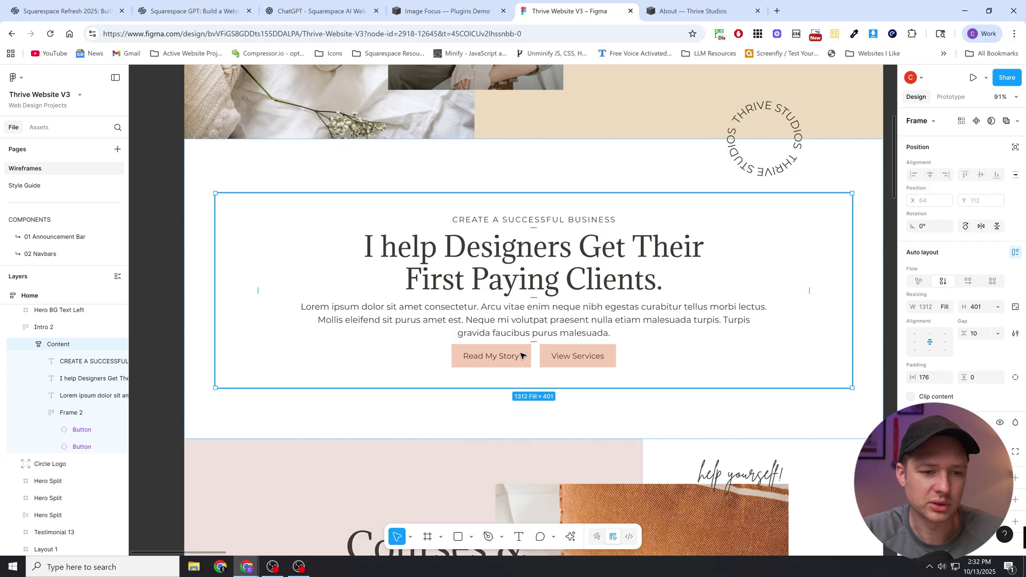
click(538, 361)
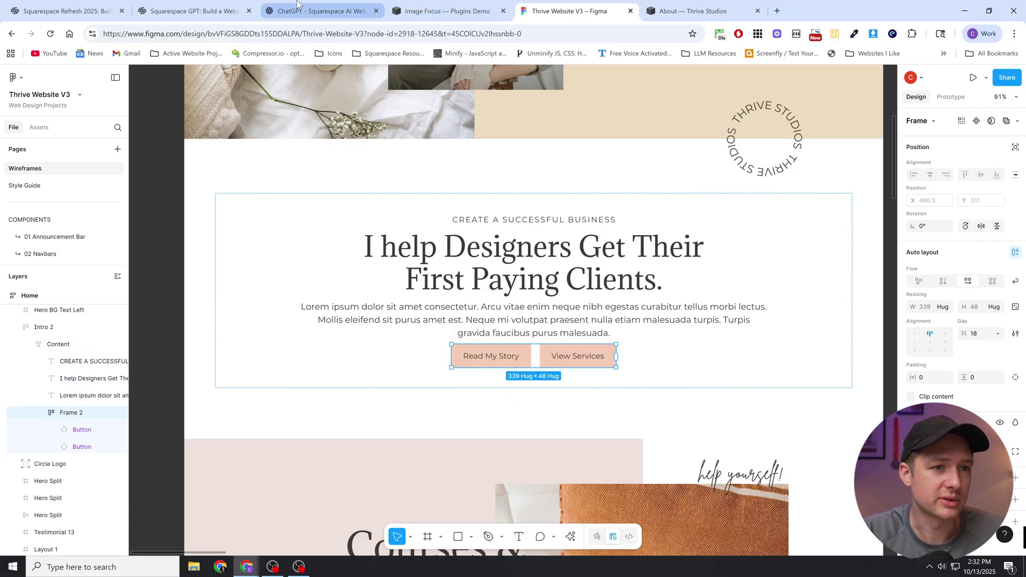
Switch to the Squarespace About page and set the image section's horizontal grid gap to 47.
click(695, 11)
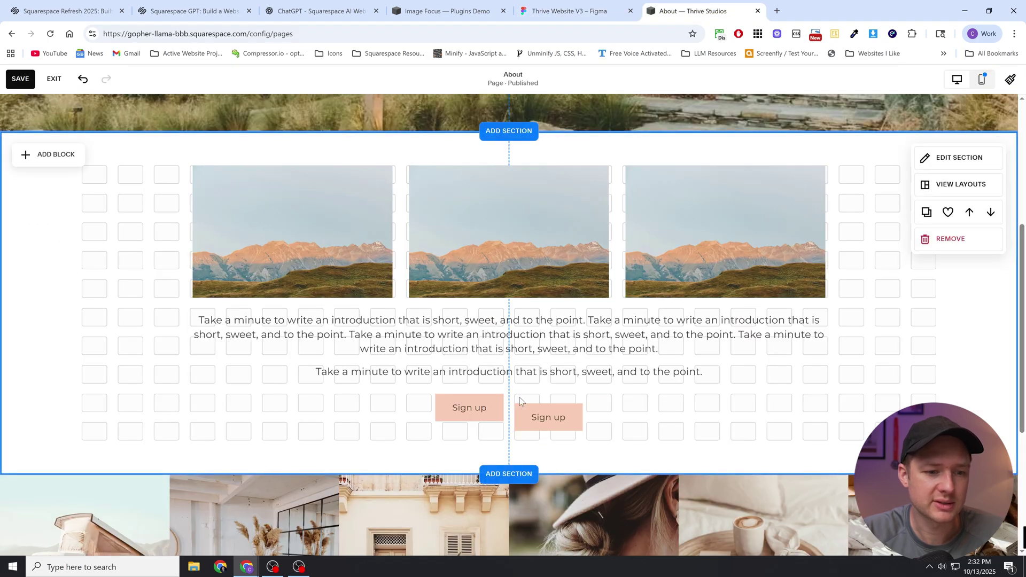
click(989, 156)
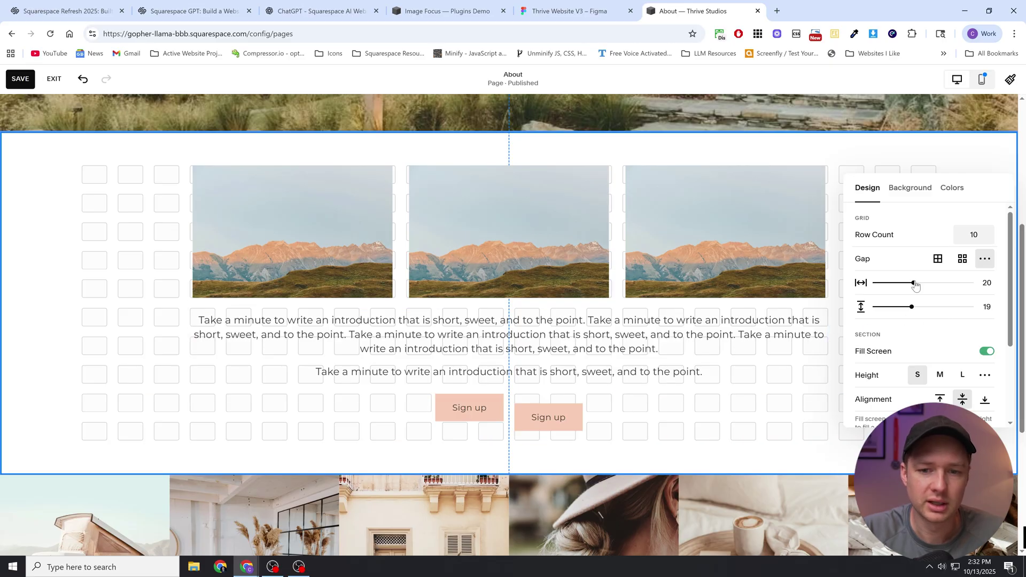
drag(914, 282, 963, 285)
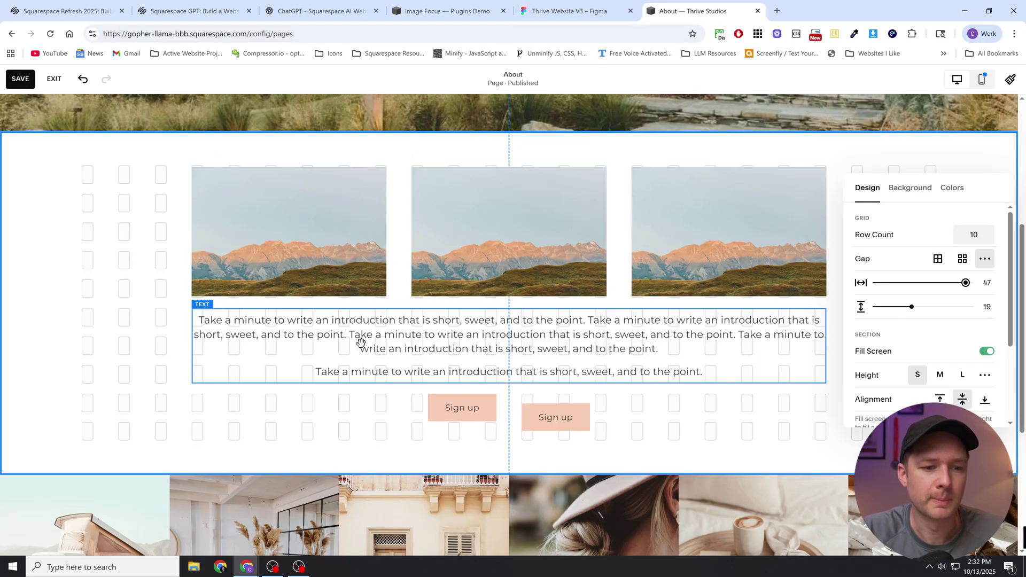
Switch back to Figma, group the three text layers in Content, and apply a vertical auto layout to them.
click(554, 11)
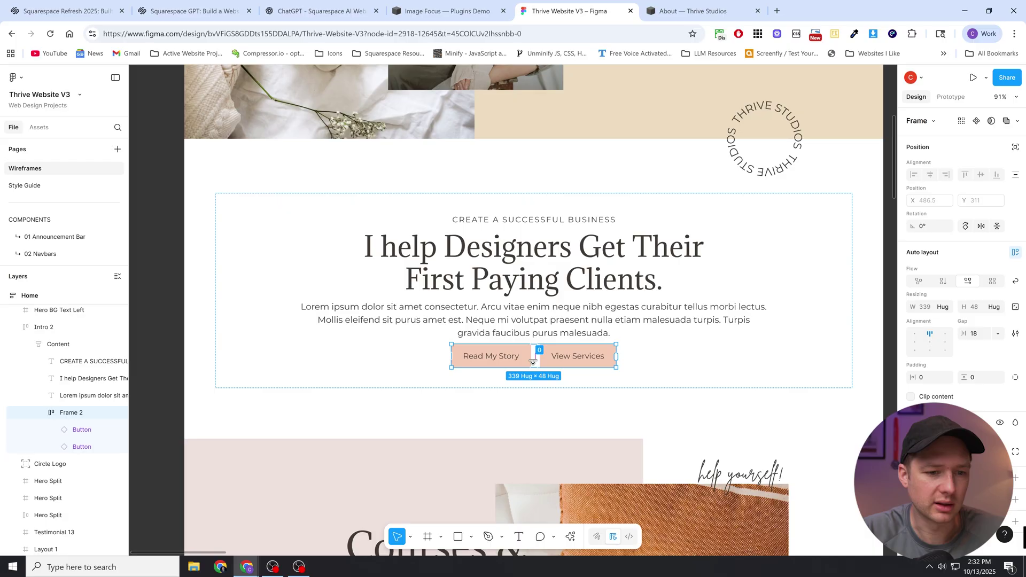
click(86, 362)
shift+click(73, 397)
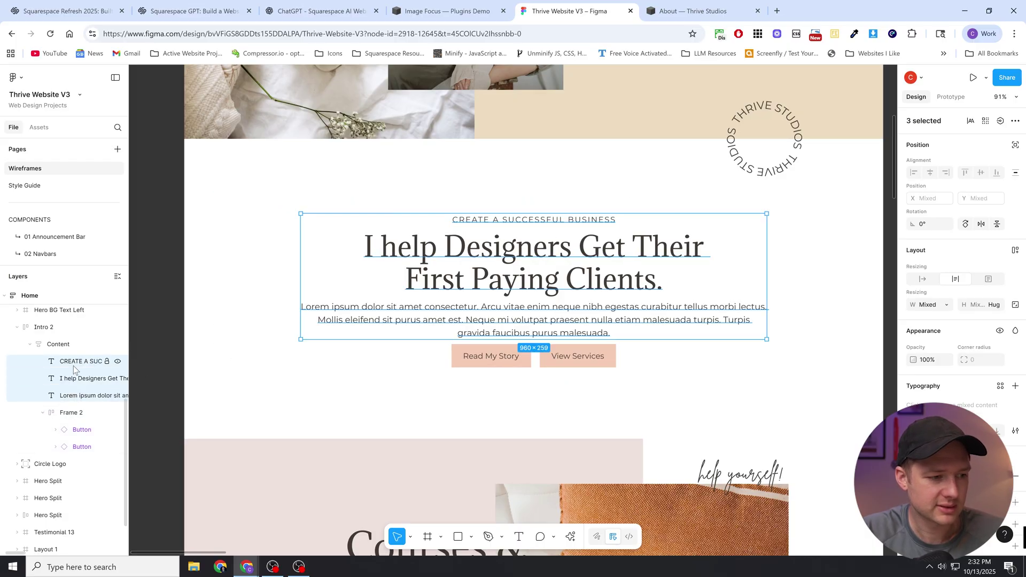
key(ctrl+g)
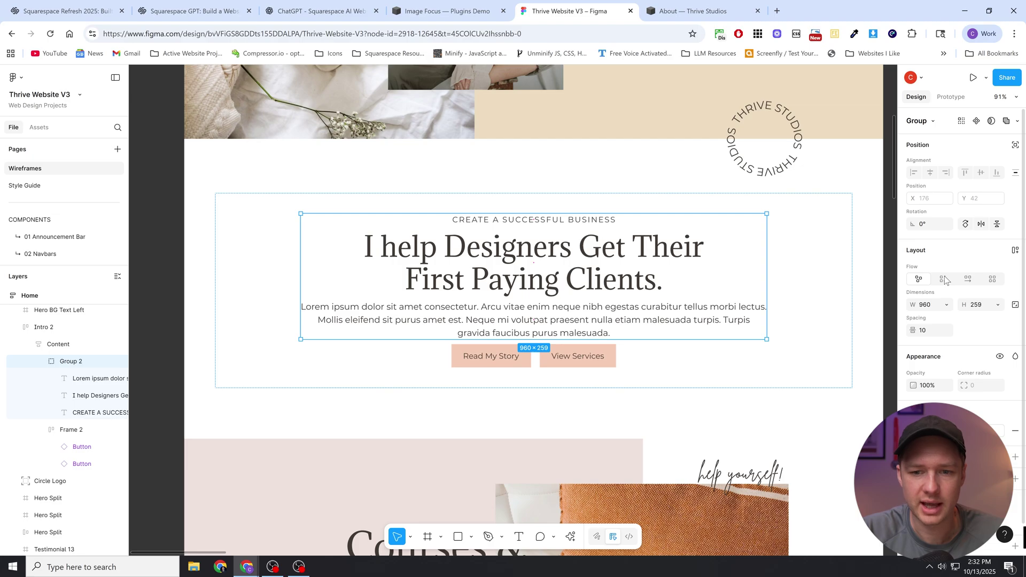
click(944, 280)
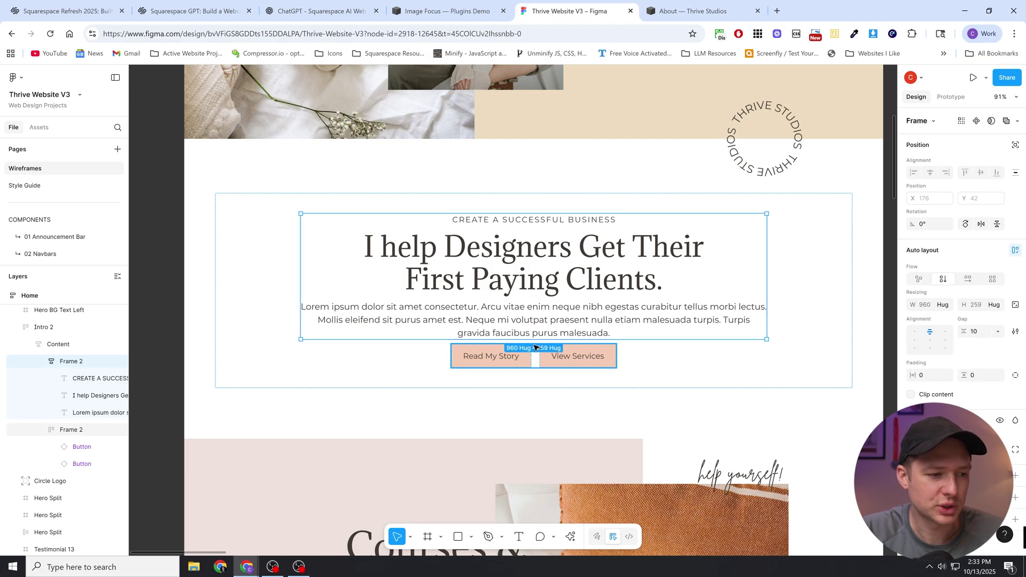
Collapse the text and button frames inside Content and inspect how the parent frame contains them.
click(43, 431)
click(43, 362)
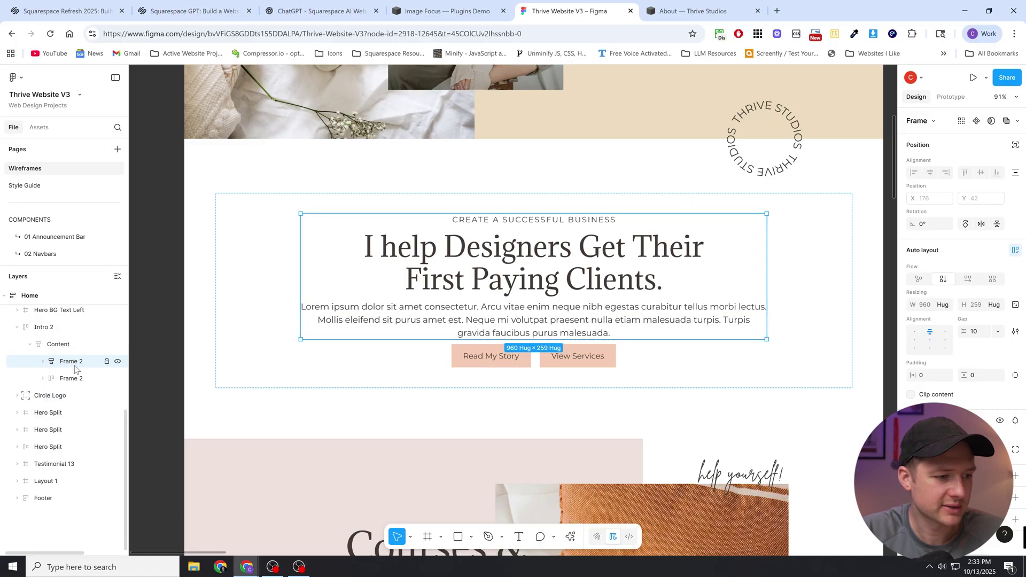
click(73, 345)
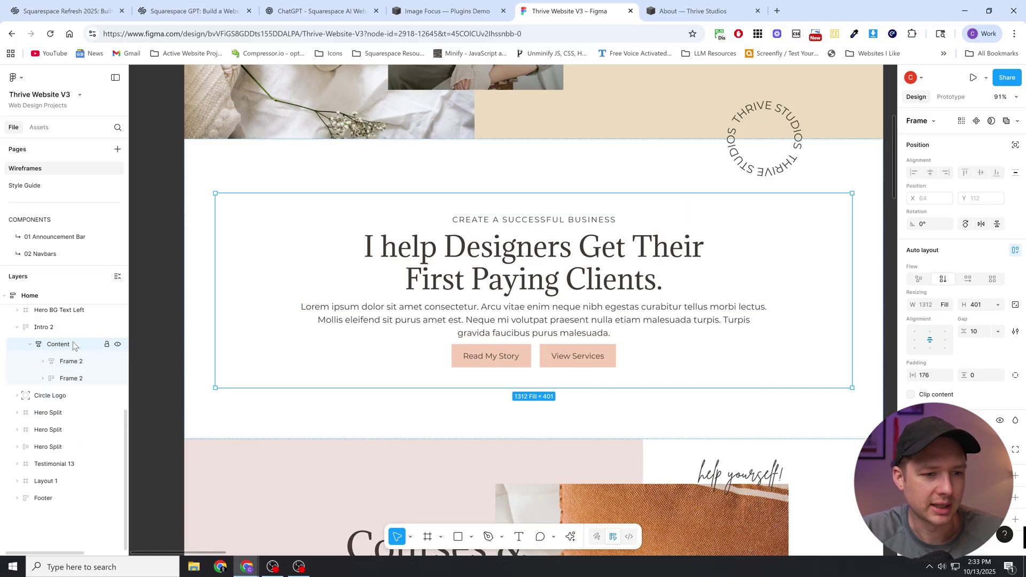
click(71, 362)
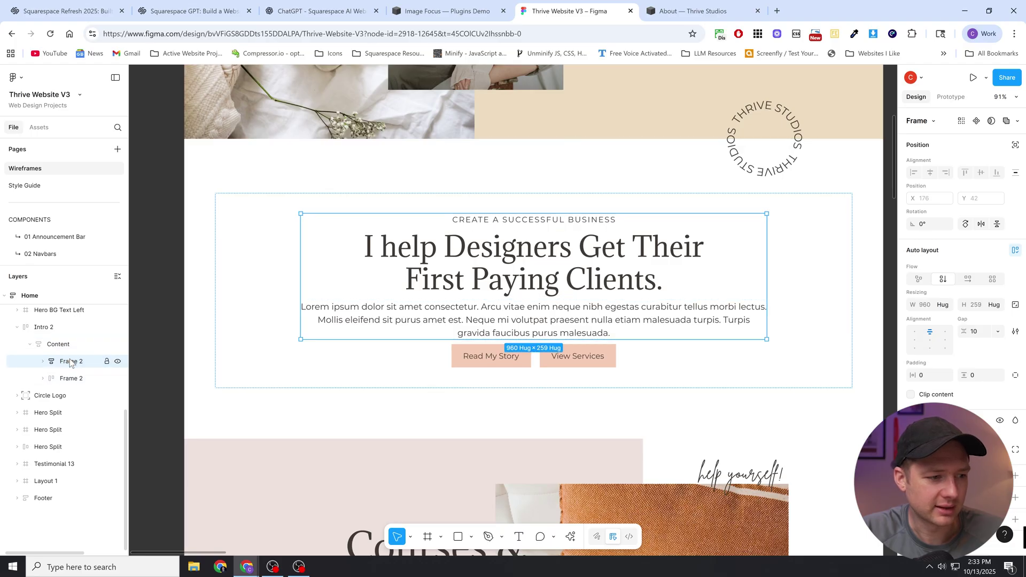
click(70, 374)
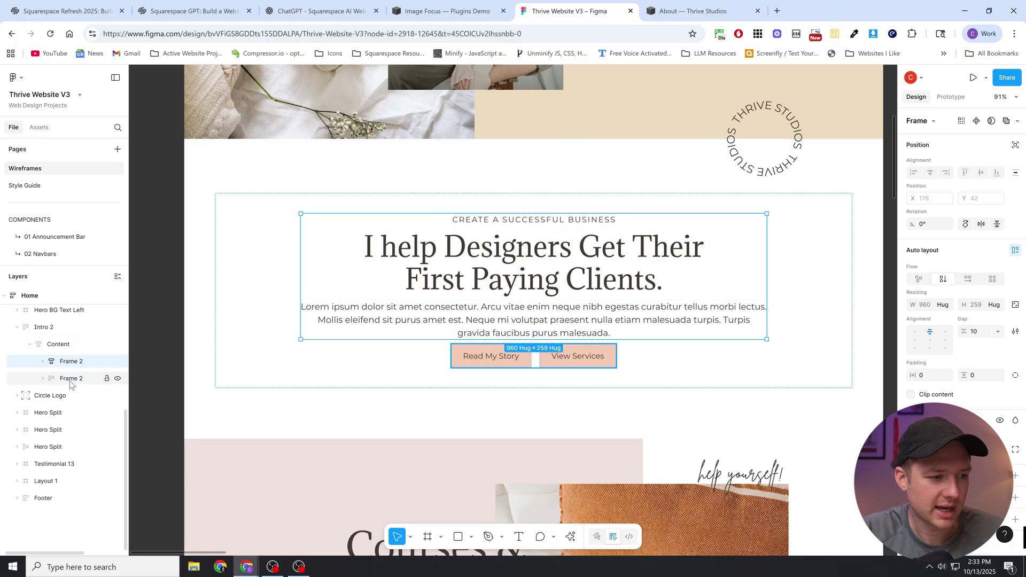
Set the Content frame's vertical gap between the text frame and the button frame to 31.
click(70, 346)
drag(537, 348, 537, 346)
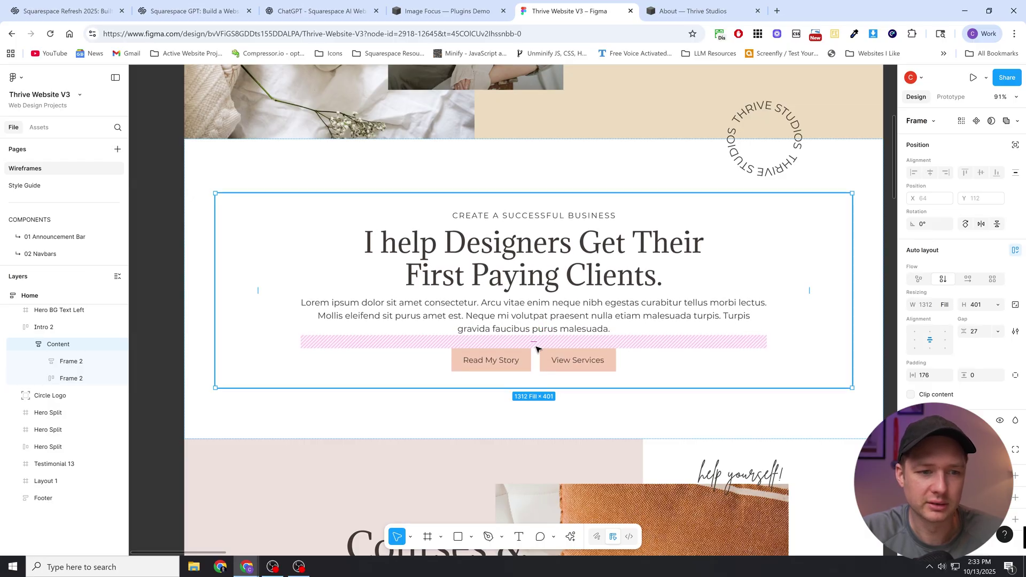
click(526, 238)
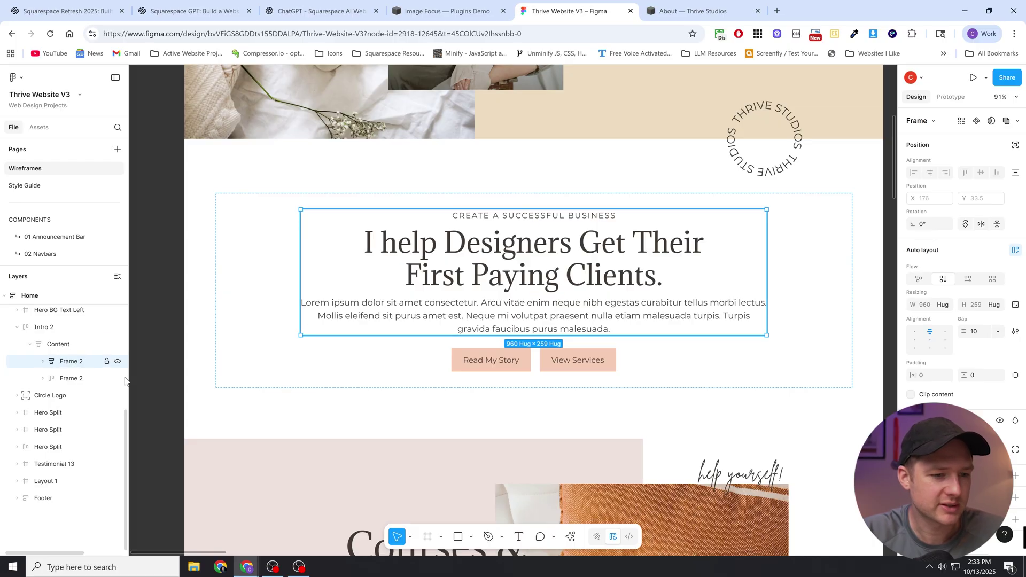
click(590, 344)
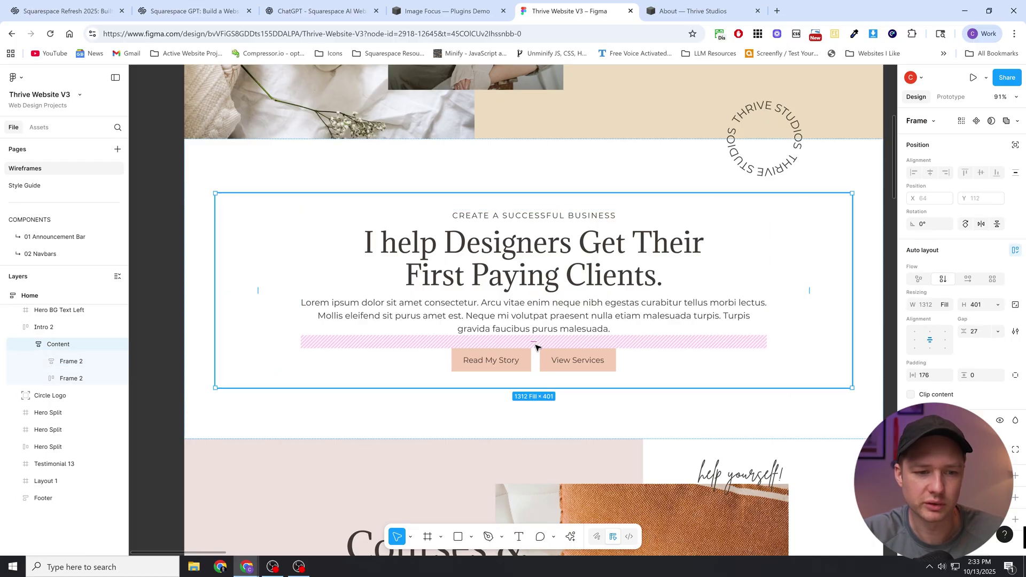
drag(533, 342, 533, 345)
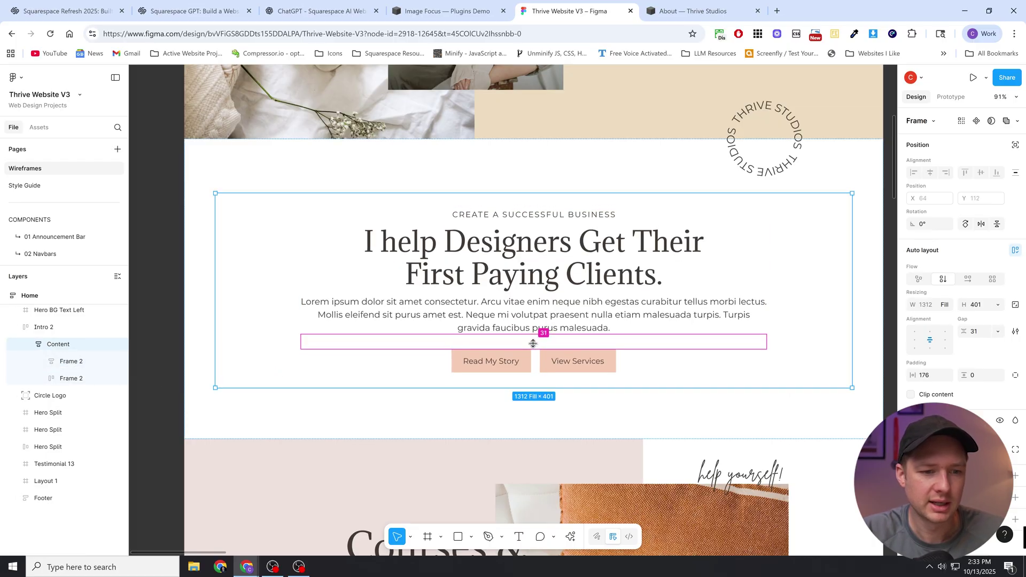
Switch to the Squarespace About page and reduce the section's horizontal grid gap to 32.
click(674, 7)
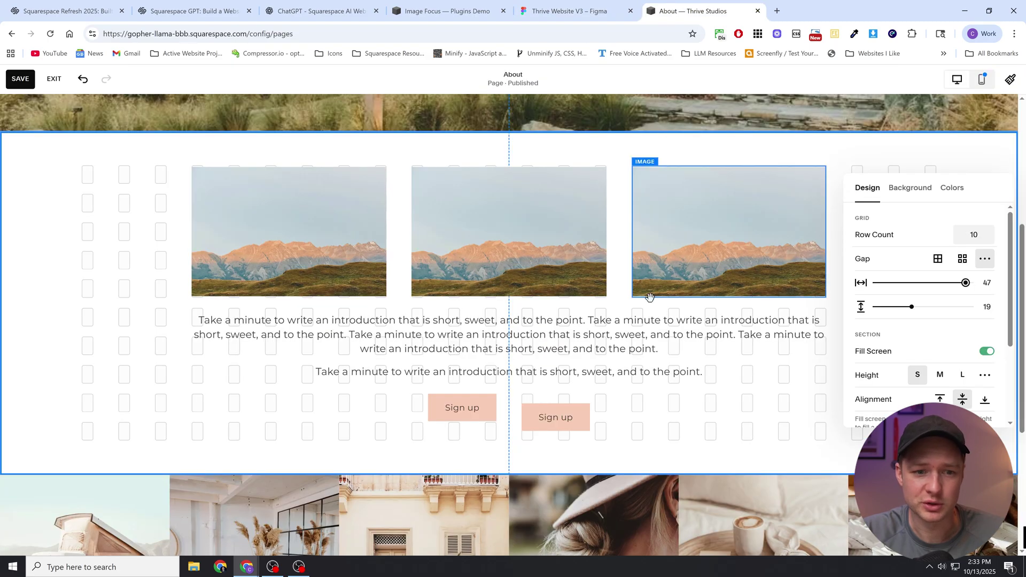
drag(967, 282, 937, 283)
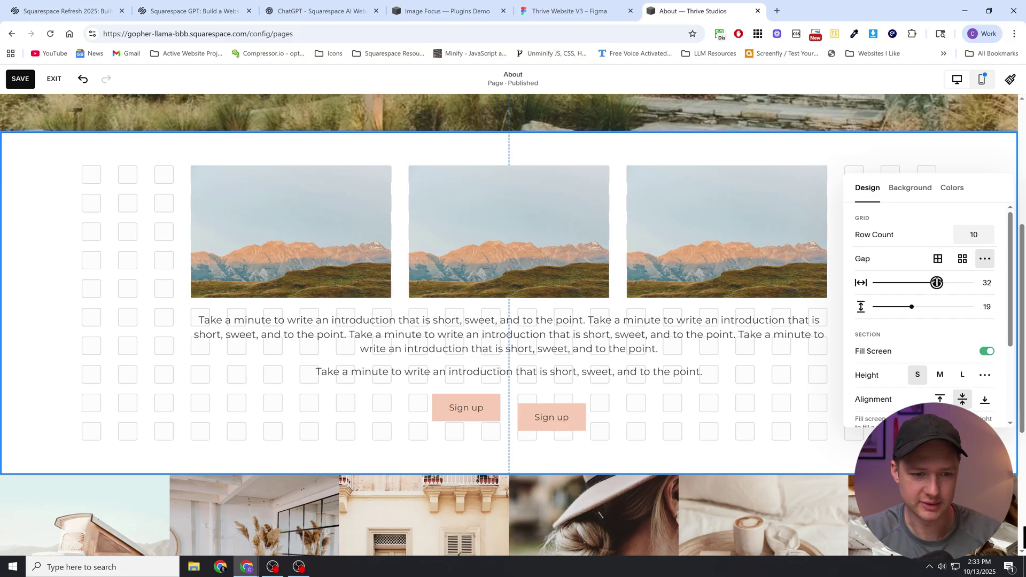
Return to the Squarespace Refresh page and highlight the Stacks description in the Finish Layer features.
click(567, 11)
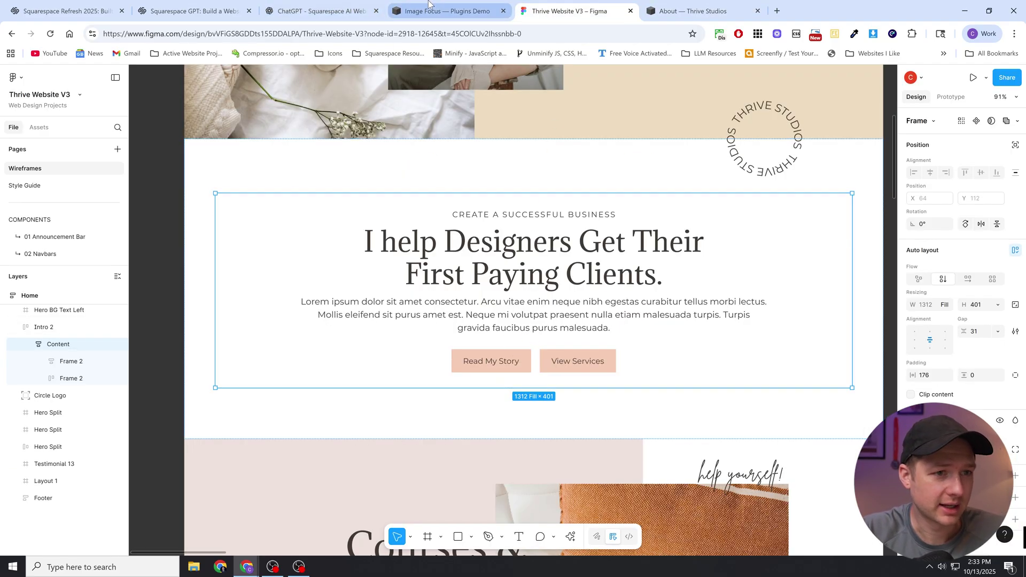
click(67, 11)
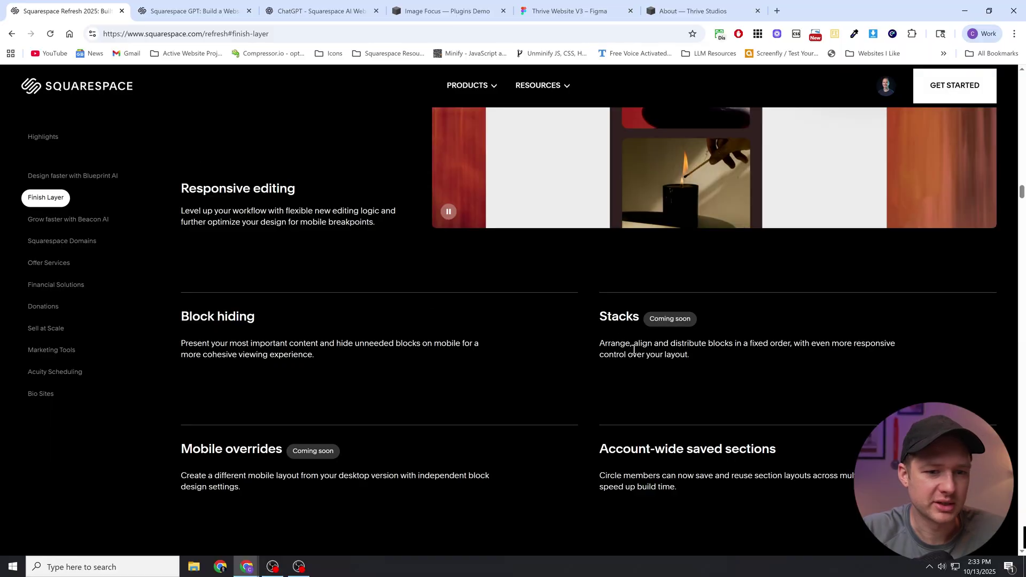
scroll(634, 350, down, 1)
drag(702, 309, 595, 293)
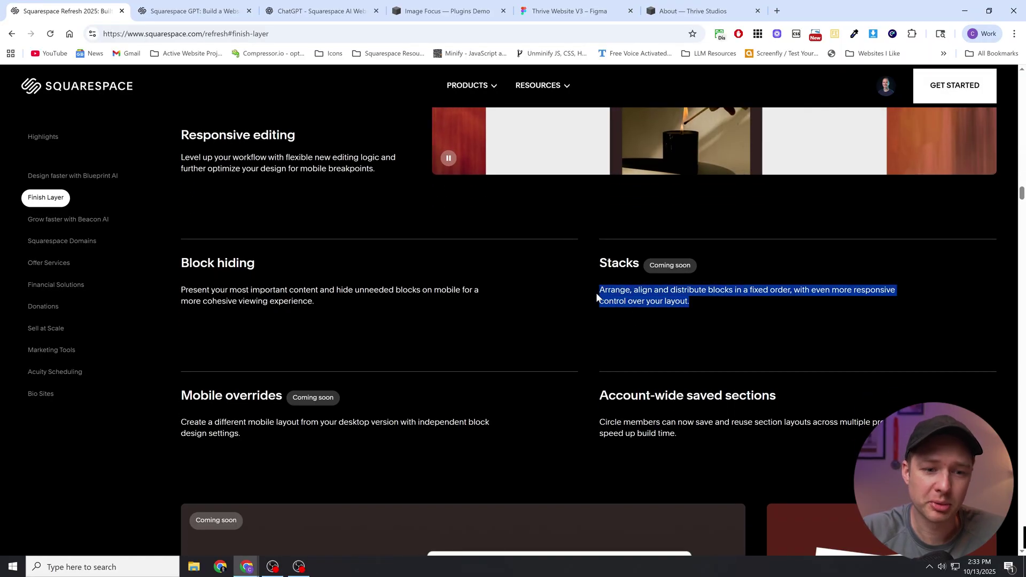
click(717, 315)
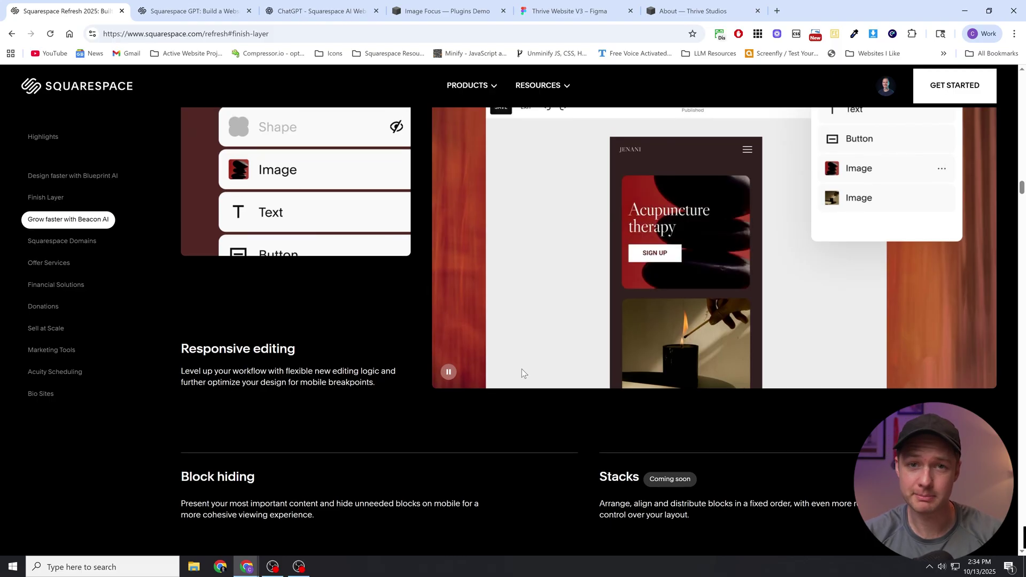
Move on past the Stacks feature to examine the Font uploads feature on the Refresh page.
scroll(522, 369, down, 1)
scroll(523, 350, down, 8)
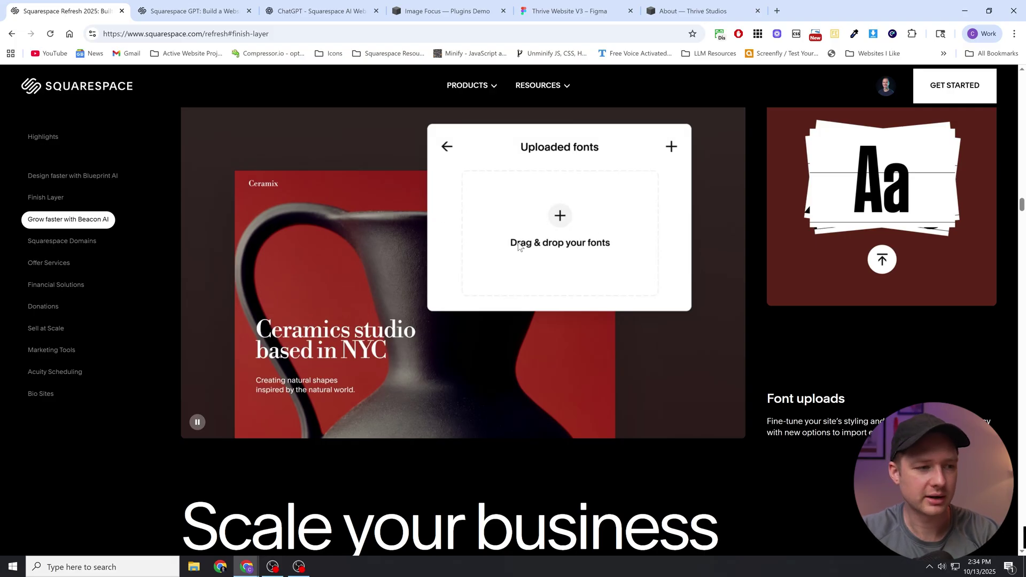
Move on to the Grow faster with Beacon AI section and examine the AIO Scanner and SEO Scanner features.
scroll(518, 243, down, 10)
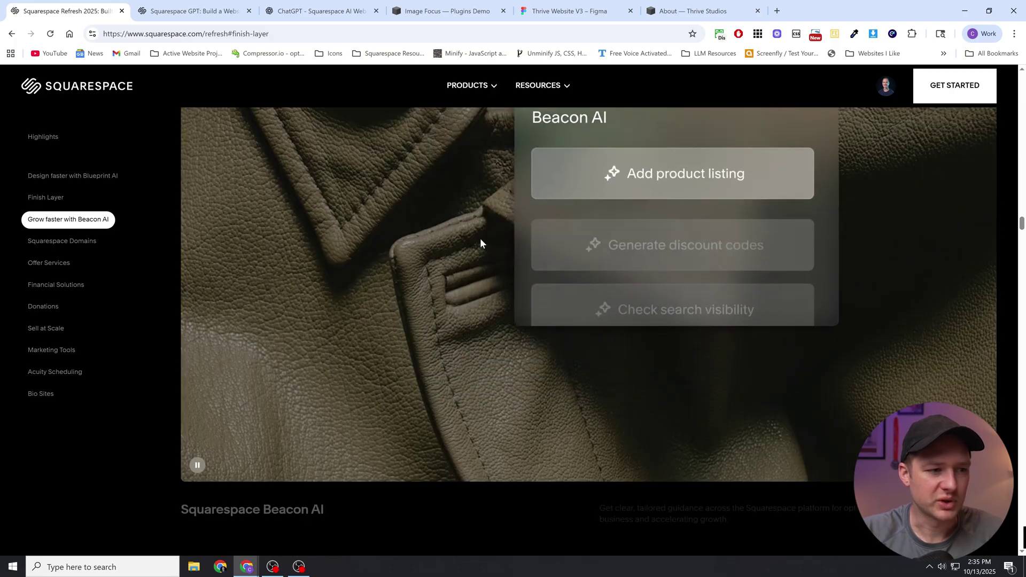
scroll(480, 239, down, 9)
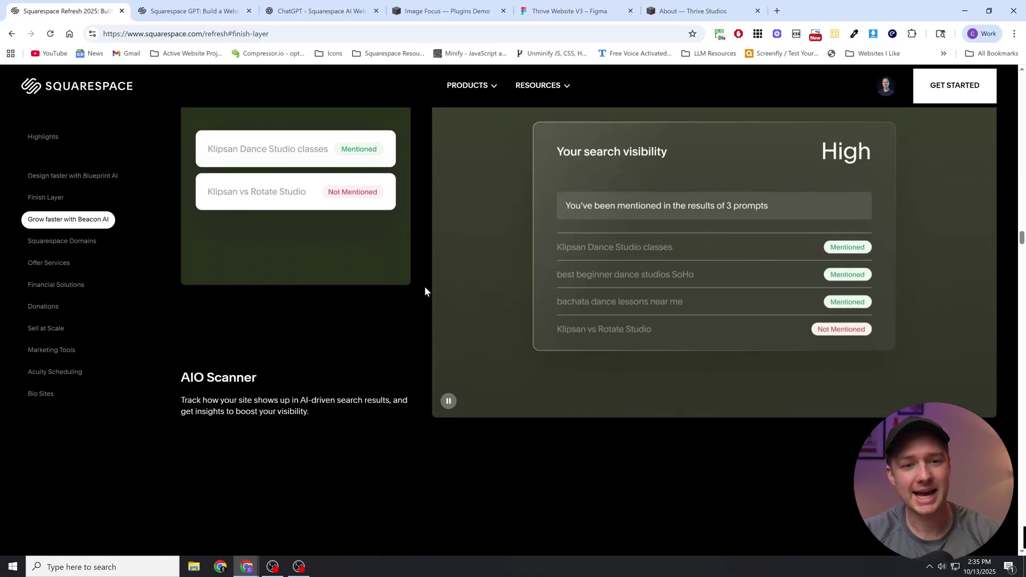
scroll(421, 234, down, 4)
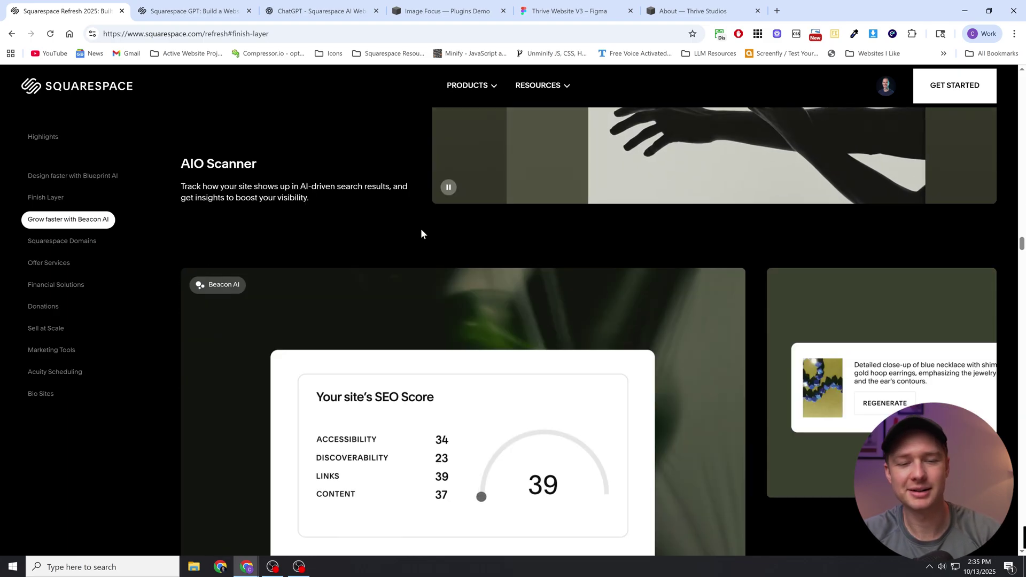
scroll(421, 233, down, 2)
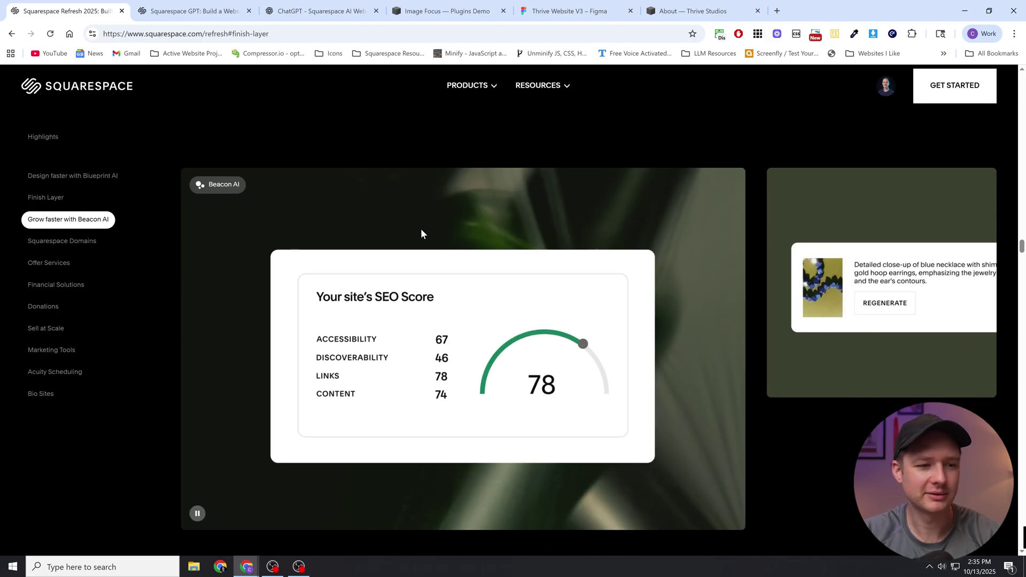
scroll(421, 234, down, 4)
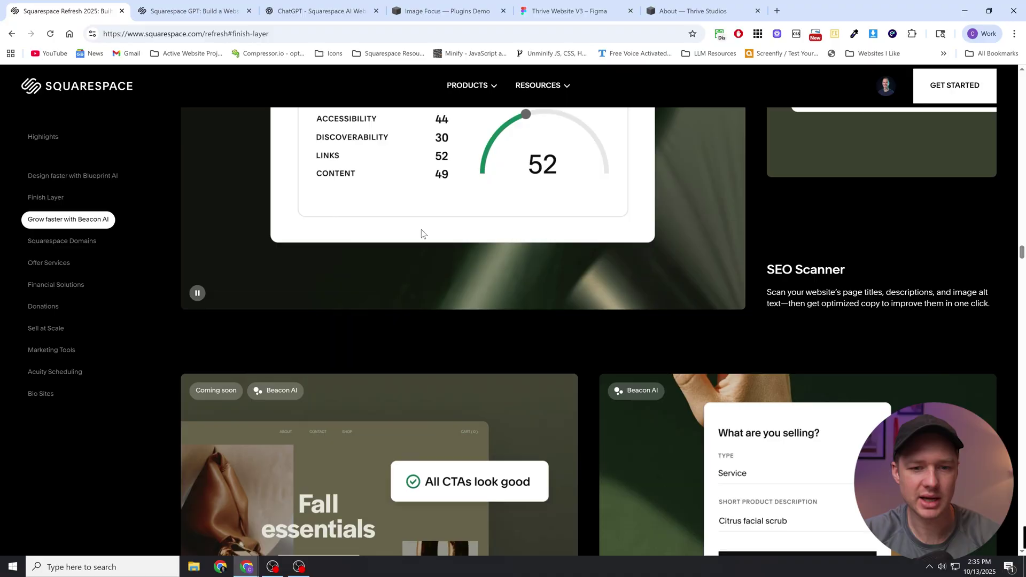
scroll(417, 316, up, 4)
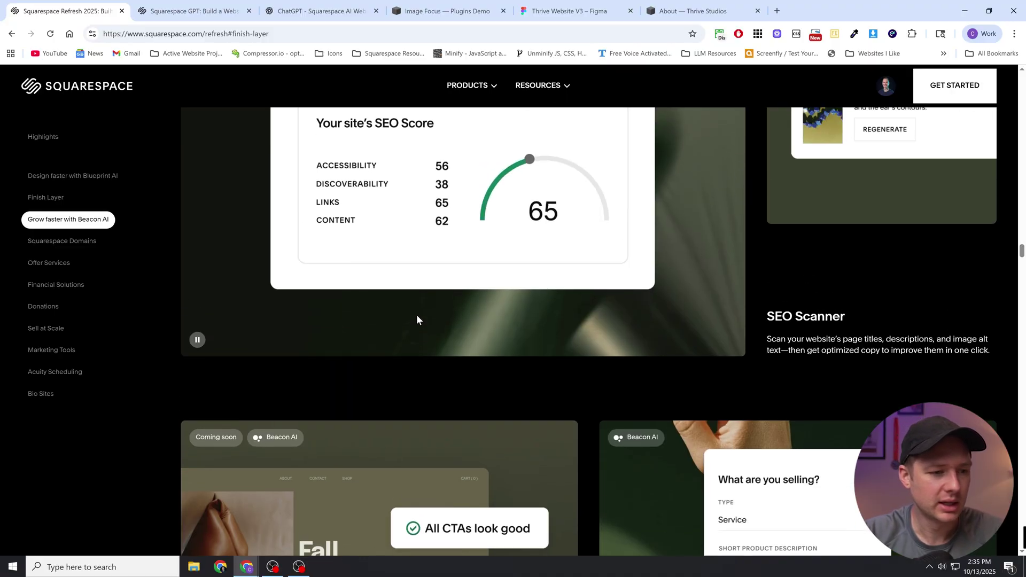
Find the AI Site Scanner feature and highlight its heading and the description line about broken links and SEO gaps.
scroll(416, 282, down, 5)
scroll(415, 282, down, 5)
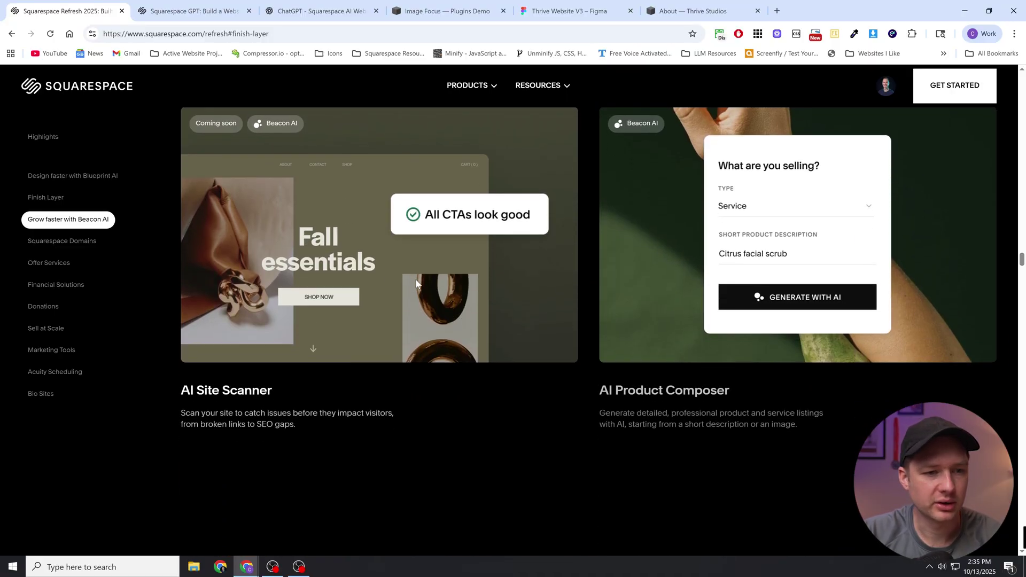
scroll(416, 280, down, 1)
scroll(416, 281, down, 2)
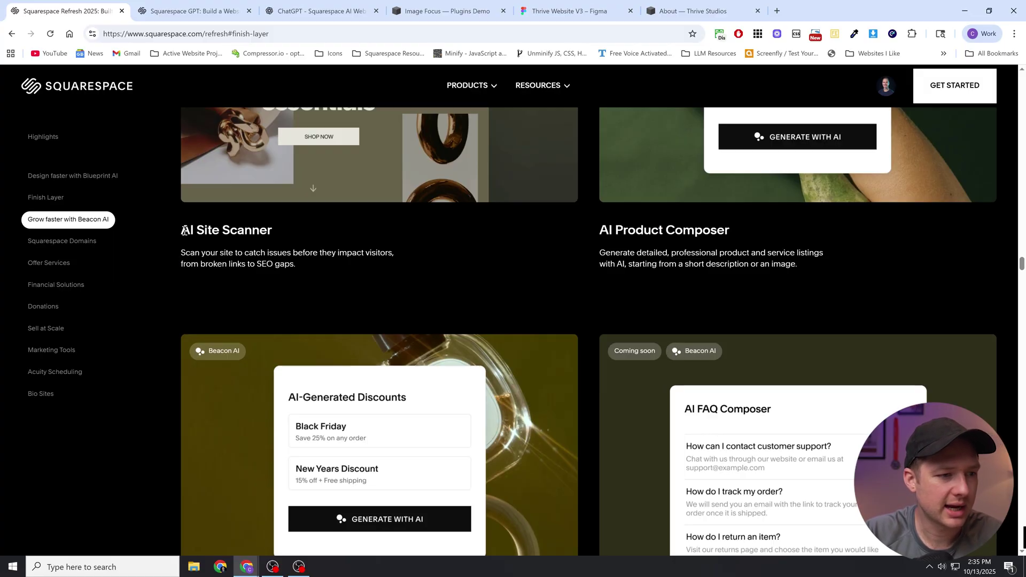
drag(185, 230, 284, 237)
click(307, 263)
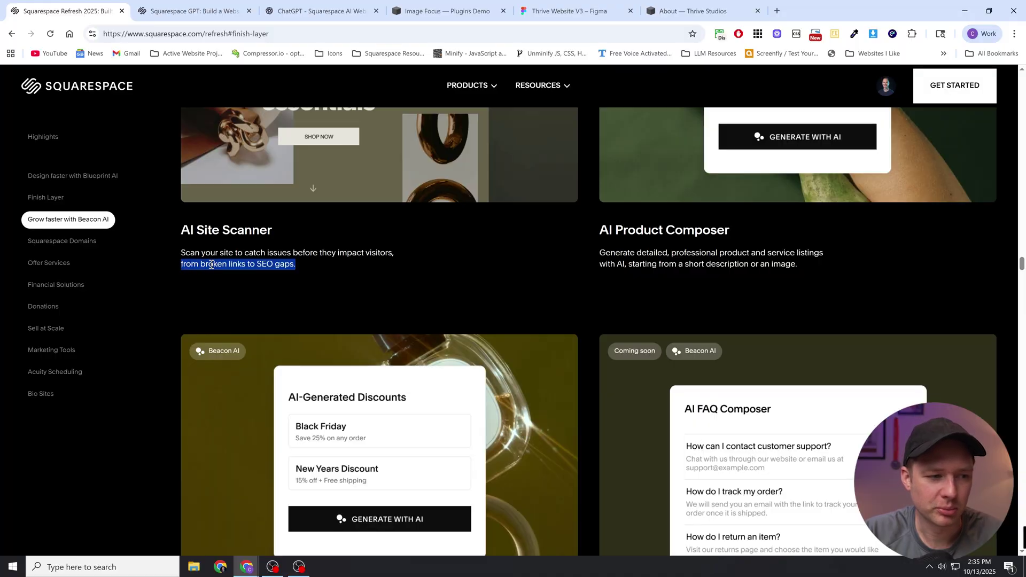
click(307, 264)
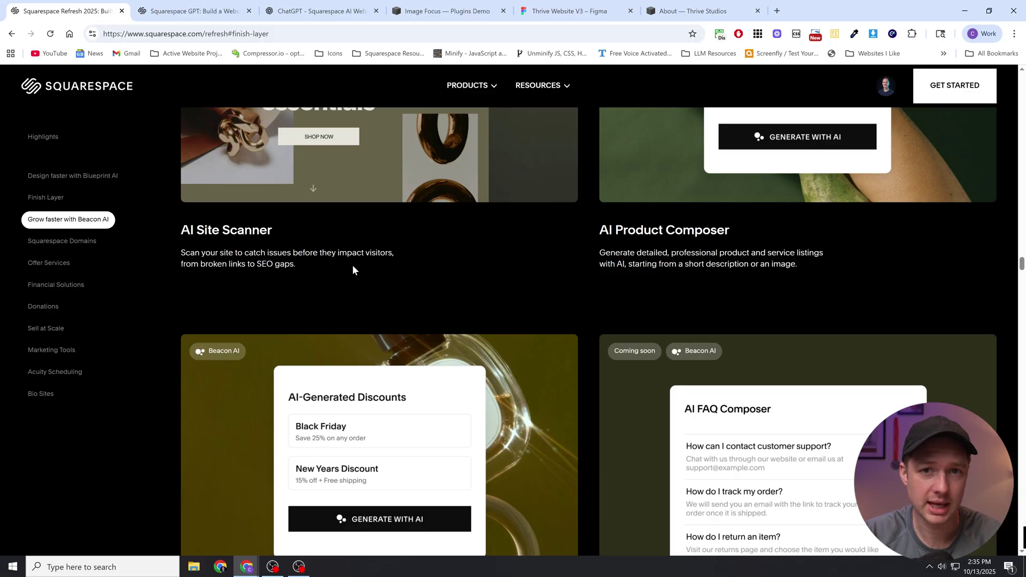
Examine the remaining Beacon AI features, highlighting the AI Product Composer and AI Discount Composer text and continuing past the FAQ Composer to the Home dashboard.
scroll(351, 264, down, 2)
scroll(352, 261, up, 1)
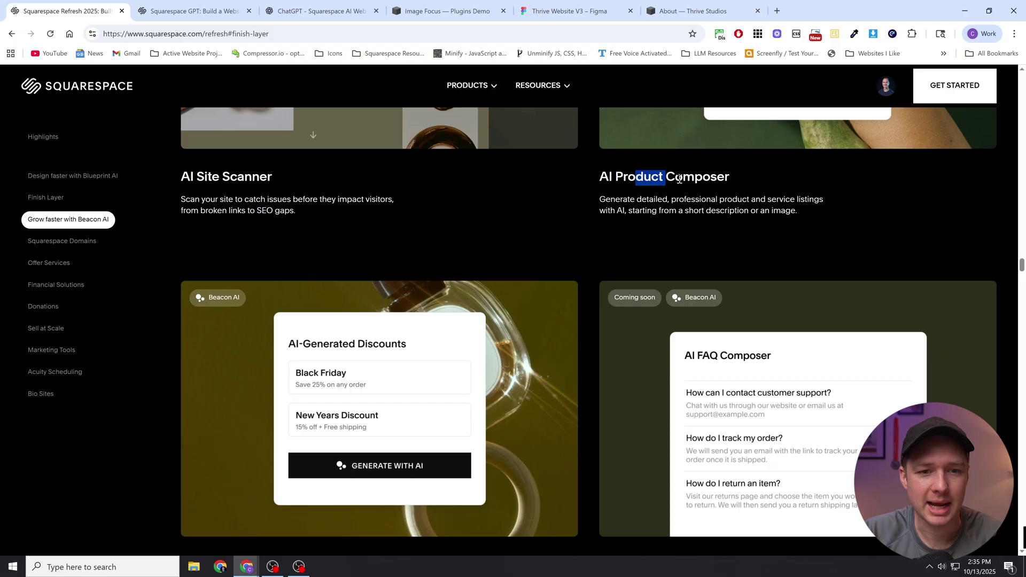
click(702, 196)
scroll(611, 239, down, 6)
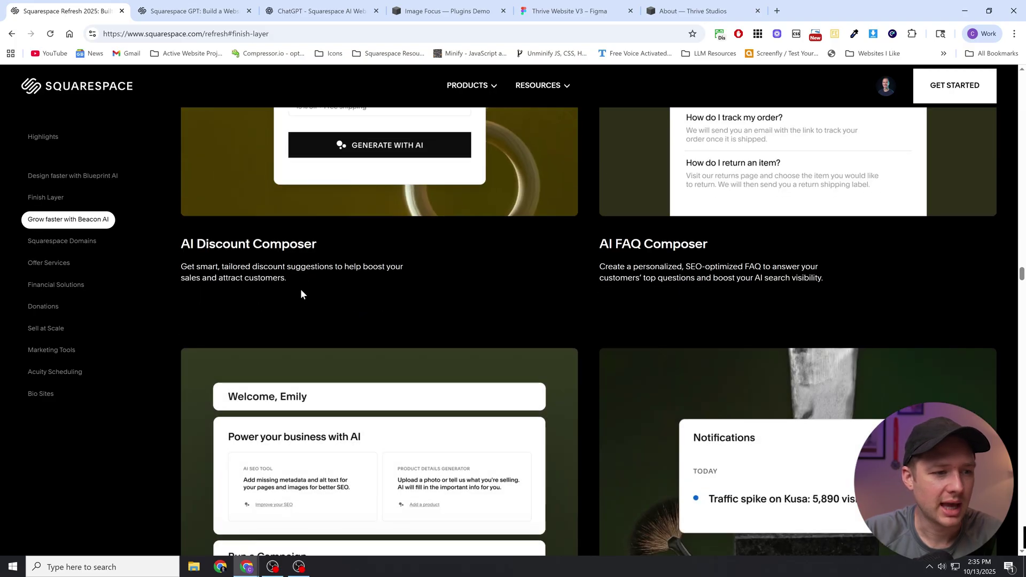
drag(300, 288, 192, 246)
click(325, 264)
scroll(486, 271, down, 1)
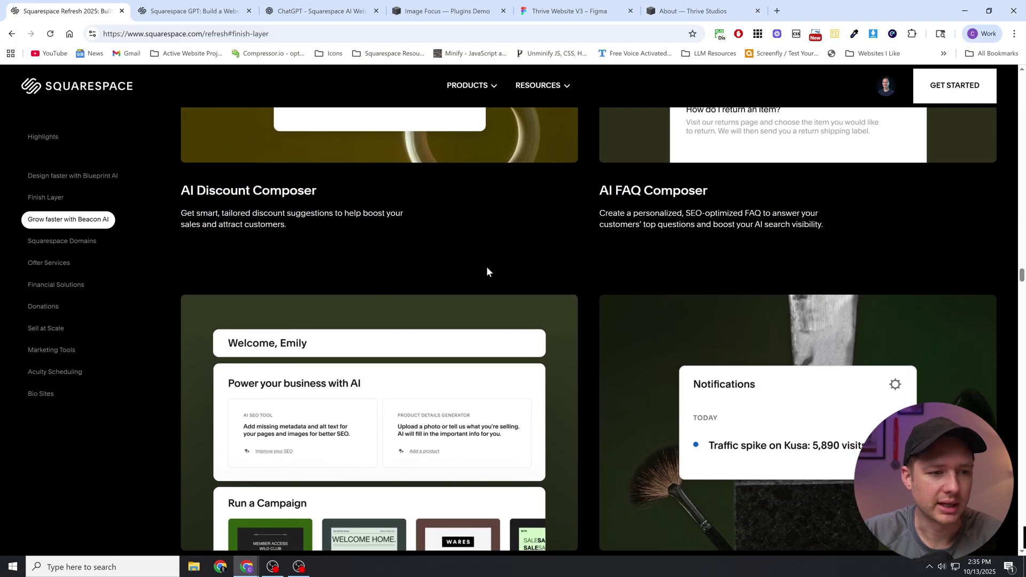
scroll(535, 321, up, 3)
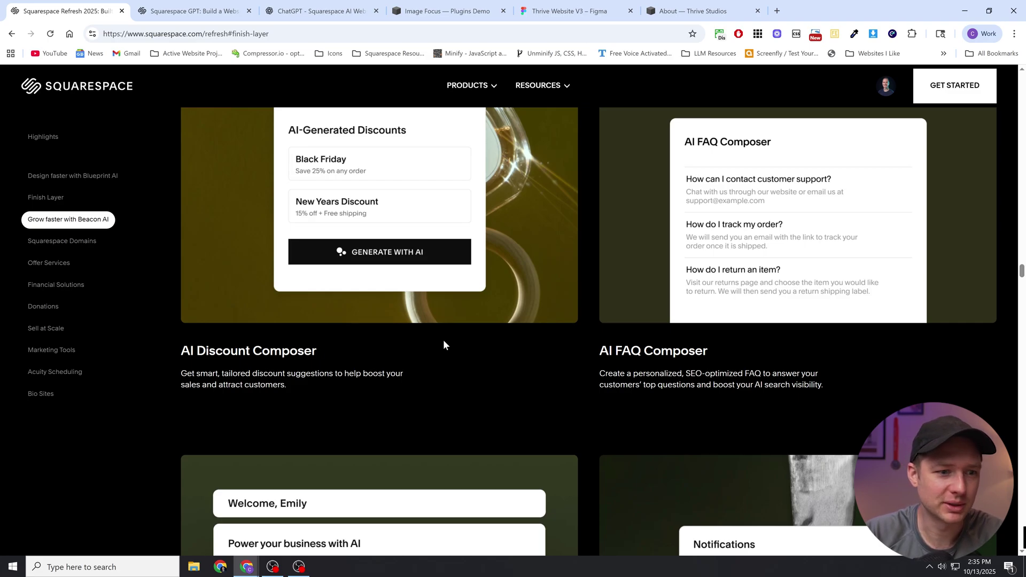
scroll(461, 300, down, 6)
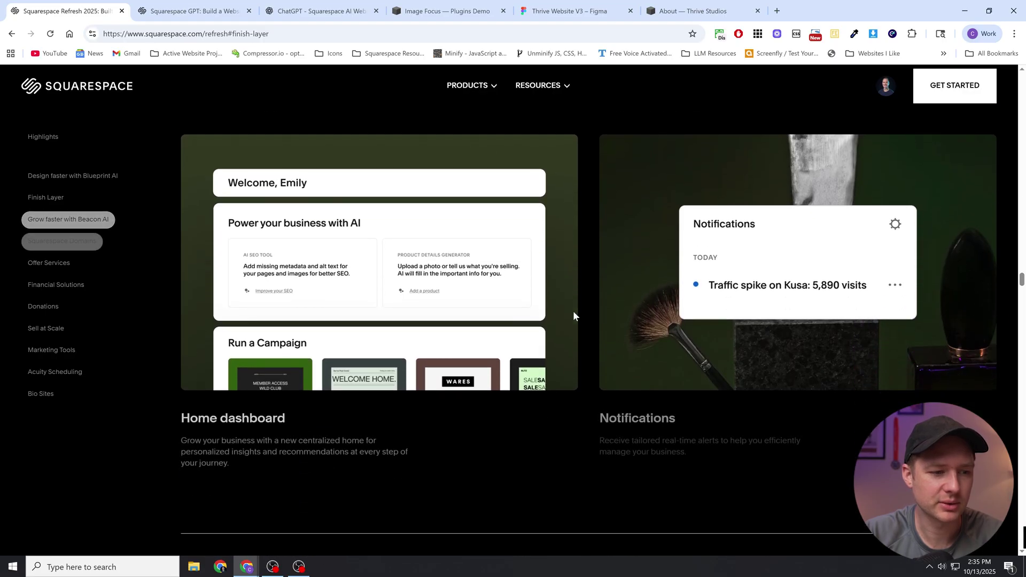
scroll(573, 311, down, 3)
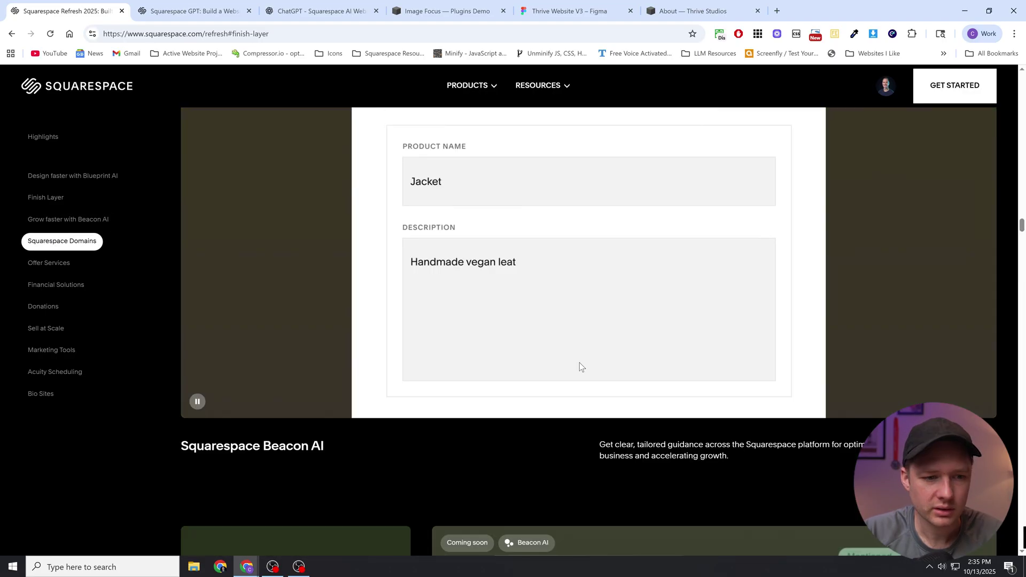
Go back to the Design faster with Blueprint AI section and look through its Blueprint templates feature.
scroll(580, 362, up, 10)
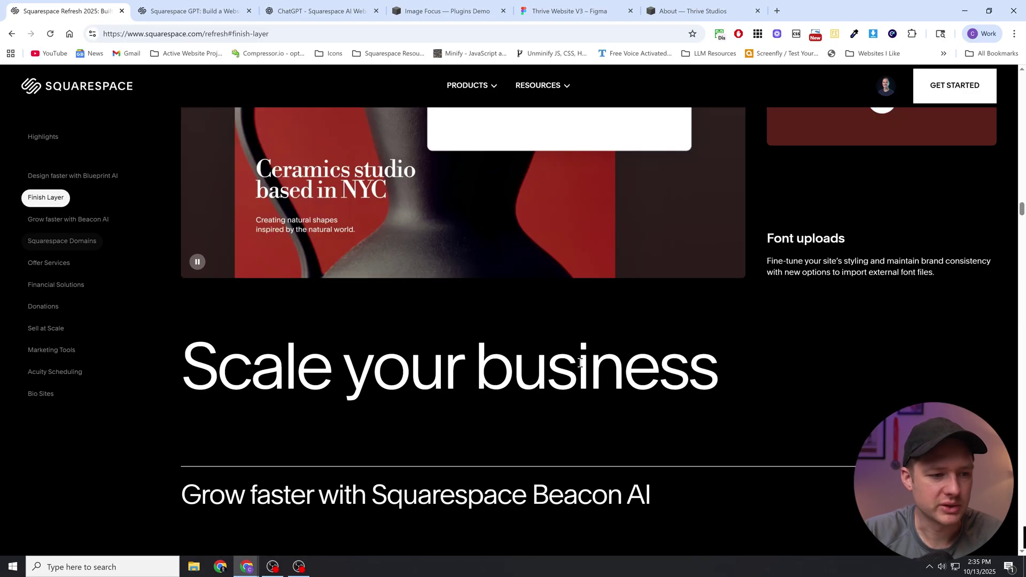
click(94, 176)
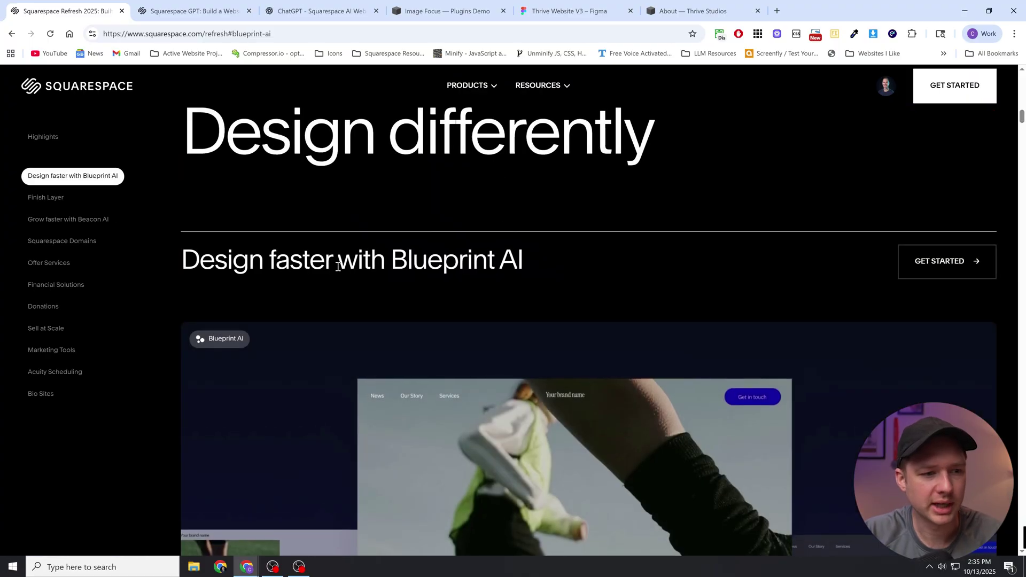
scroll(337, 266, down, 3)
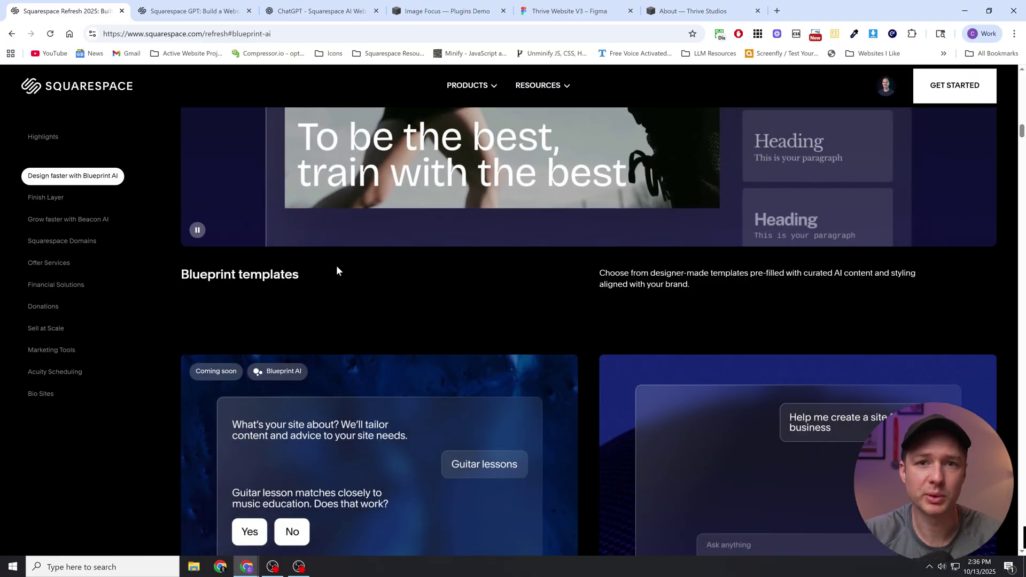
scroll(452, 262, down, 5)
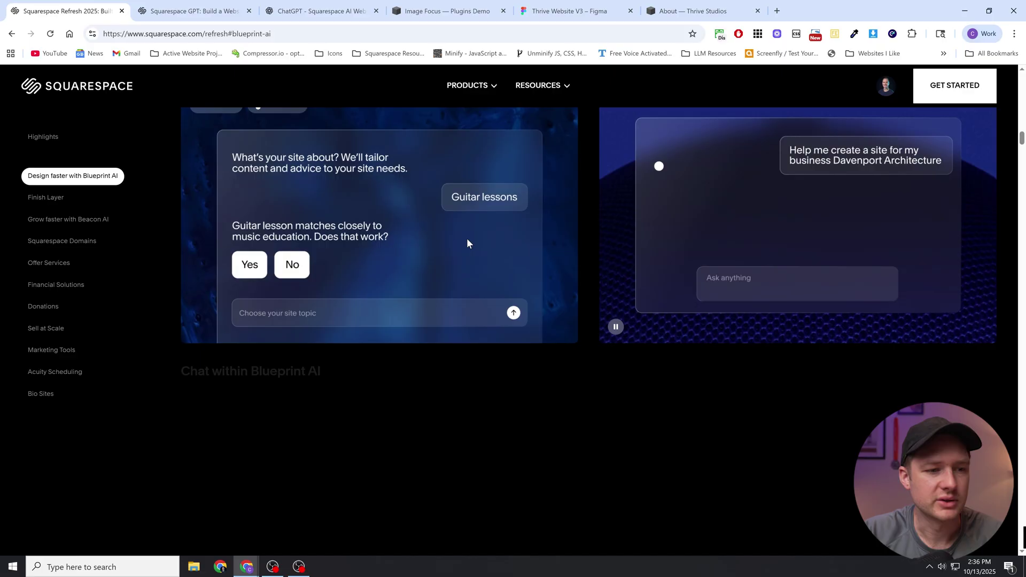
Examine the Chat within Blueprint AI feature, including its preview conversation and description.
scroll(291, 367, down, 1)
scroll(278, 365, up, 2)
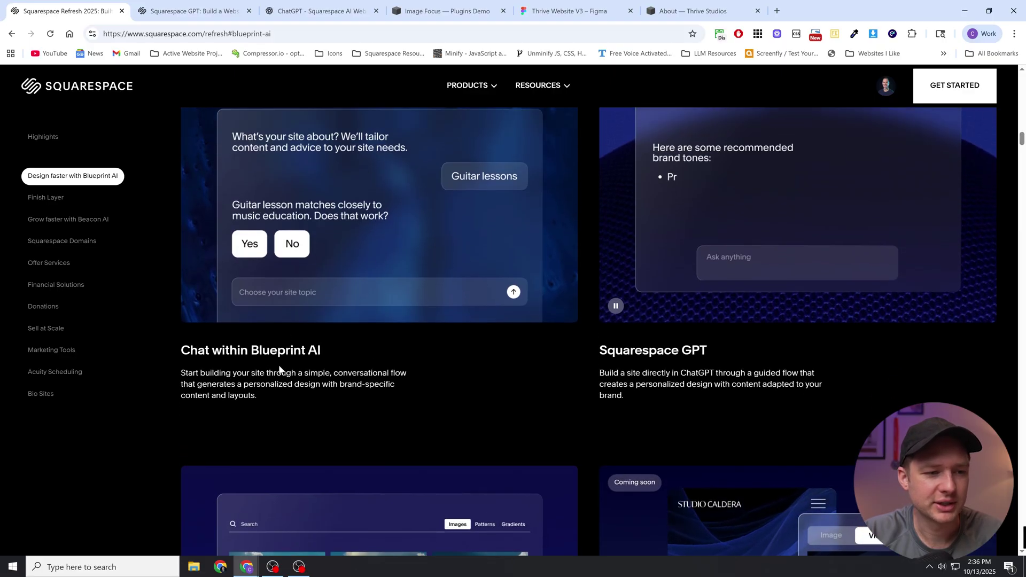
scroll(300, 321, up, 2)
scroll(283, 305, down, 1)
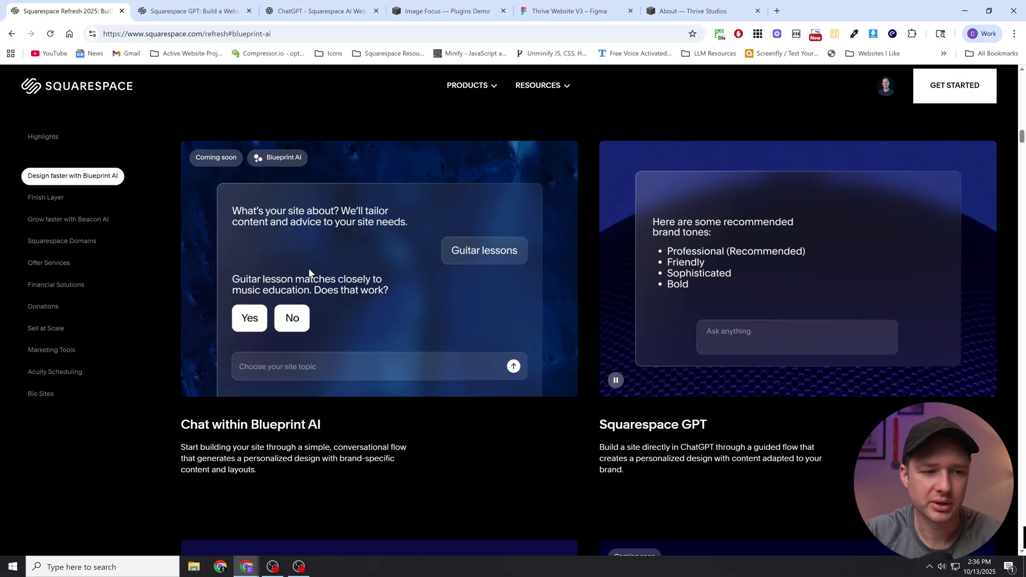
scroll(309, 272, down, 3)
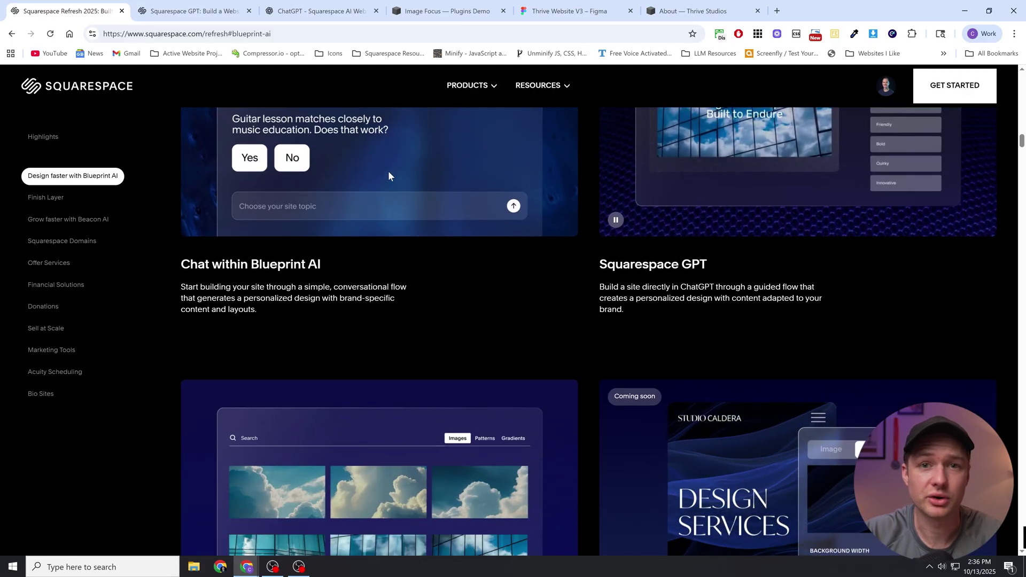
scroll(393, 198, up, 1)
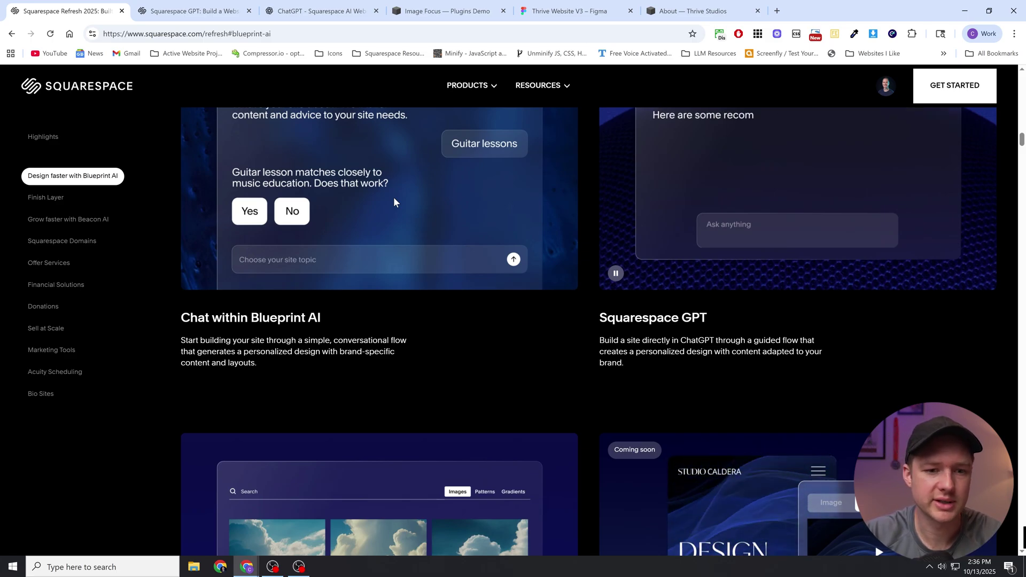
Highlight the Squarespace GPT heading and switch to the Squarespace AI Website Builder page in ChatGPT.
scroll(394, 202, down, 1)
drag(600, 266, 715, 268)
click(717, 268)
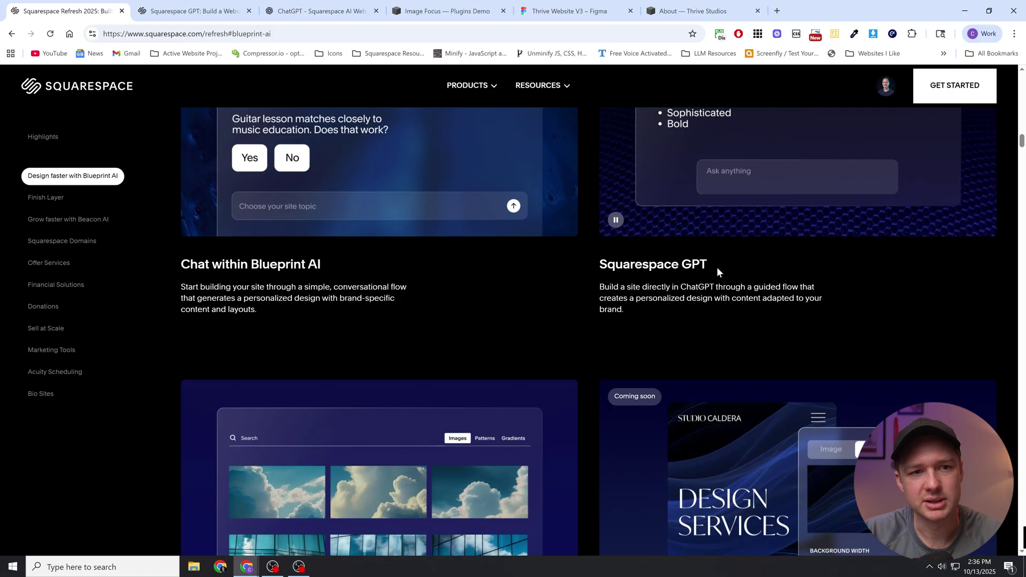
click(319, 3)
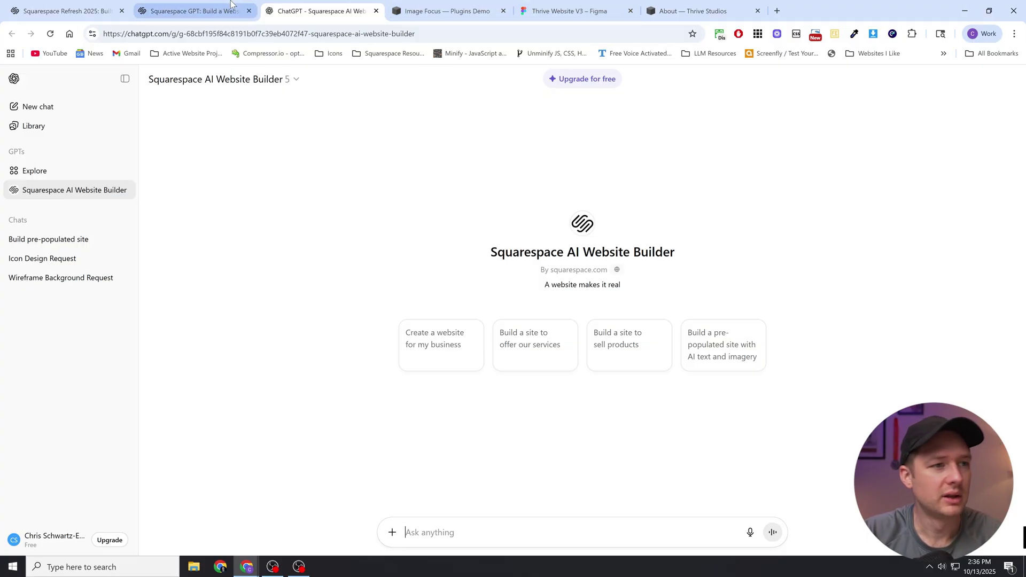
Return to the Squarespace Refresh page and examine the AI image backgrounds and AI video backgrounds features.
click(75, 11)
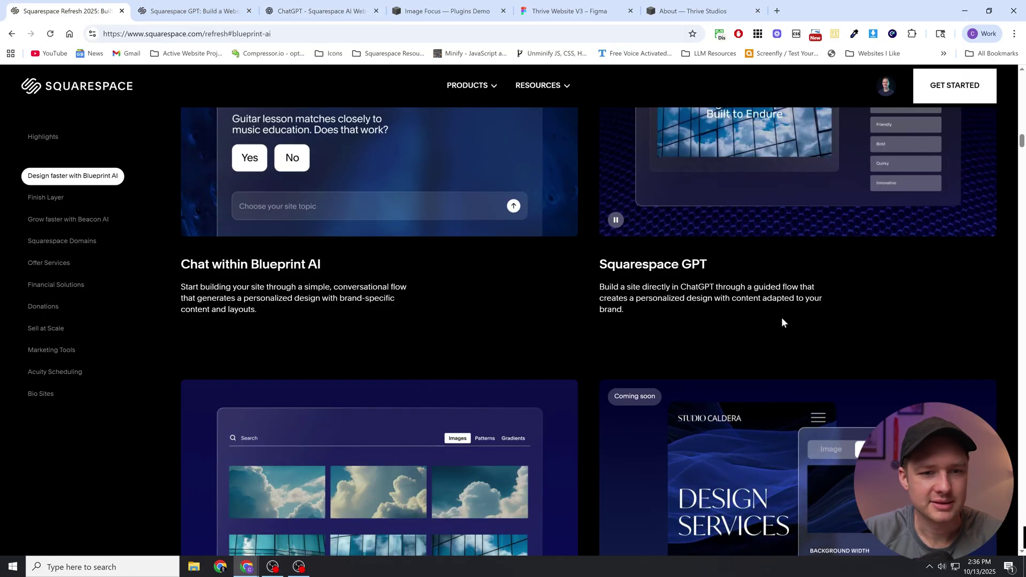
scroll(636, 251, down, 2)
scroll(636, 253, down, 6)
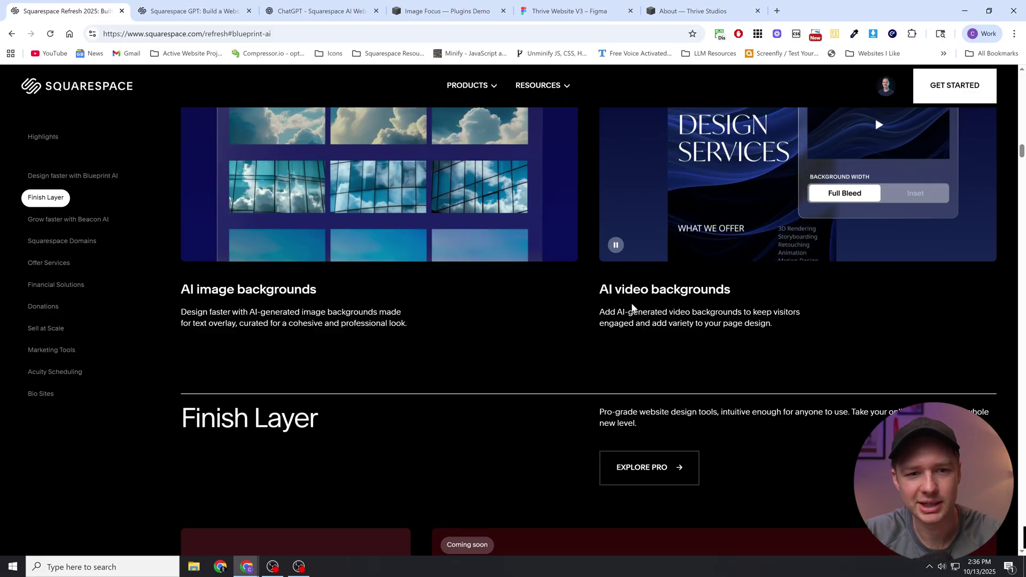
scroll(632, 307, up, 3)
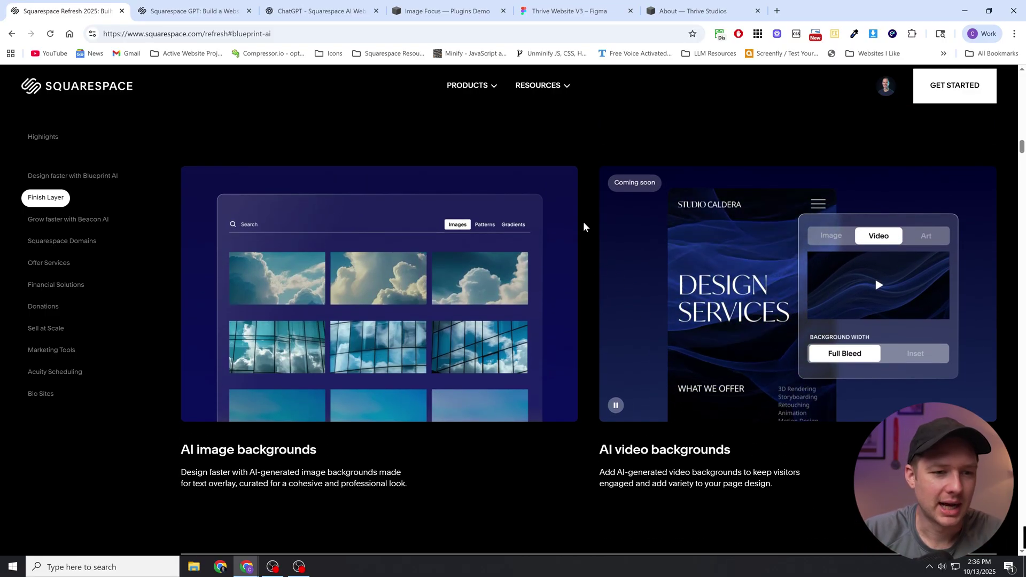
scroll(589, 284, down, 1)
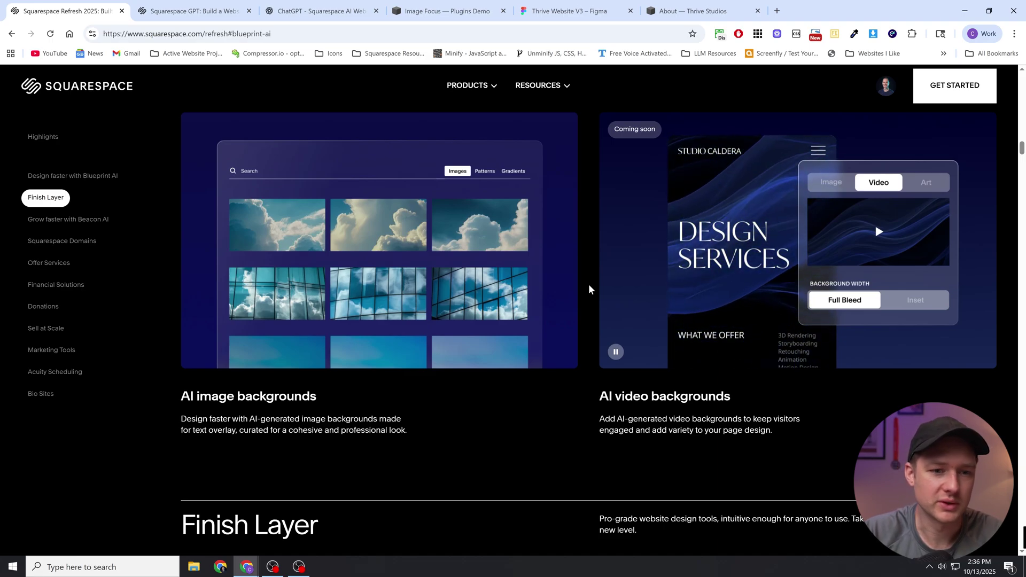
Skim past the Finish Layer features, visit the Financial Solutions section, and look through the Donations features down to Cover the fees and QR codes.
scroll(589, 283, down, 15)
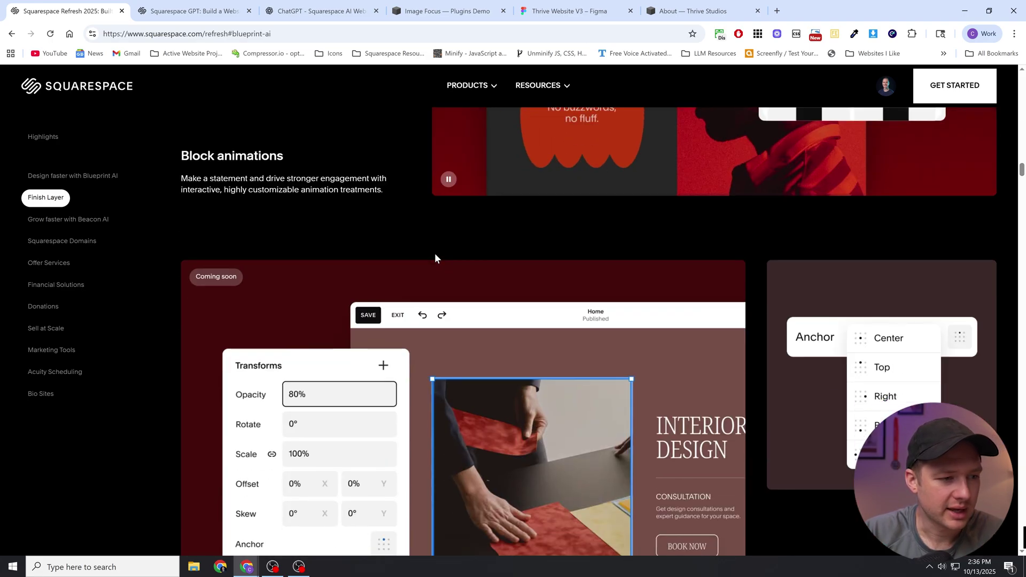
scroll(434, 258, down, 10)
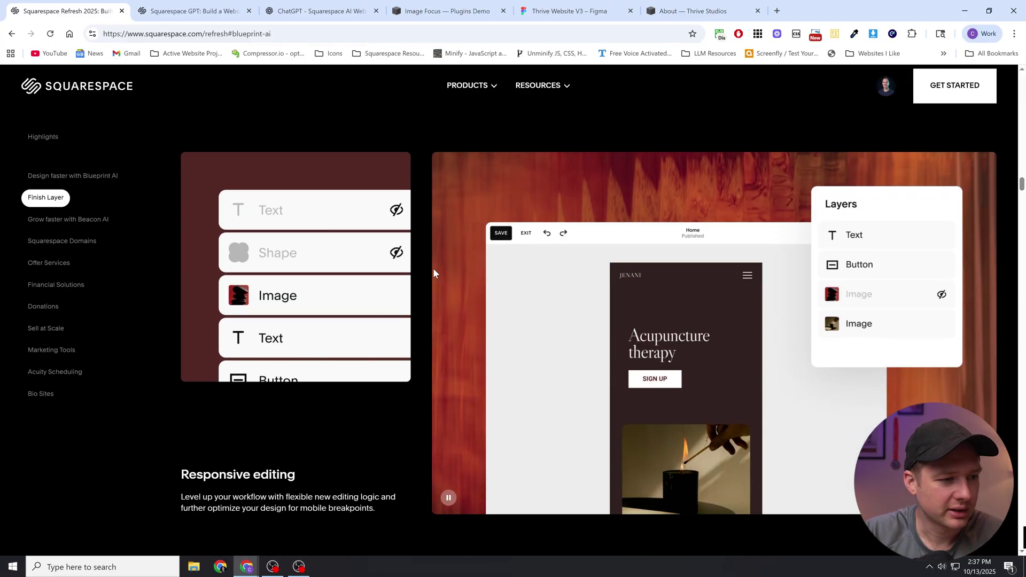
scroll(431, 288, down, 10)
click(42, 290)
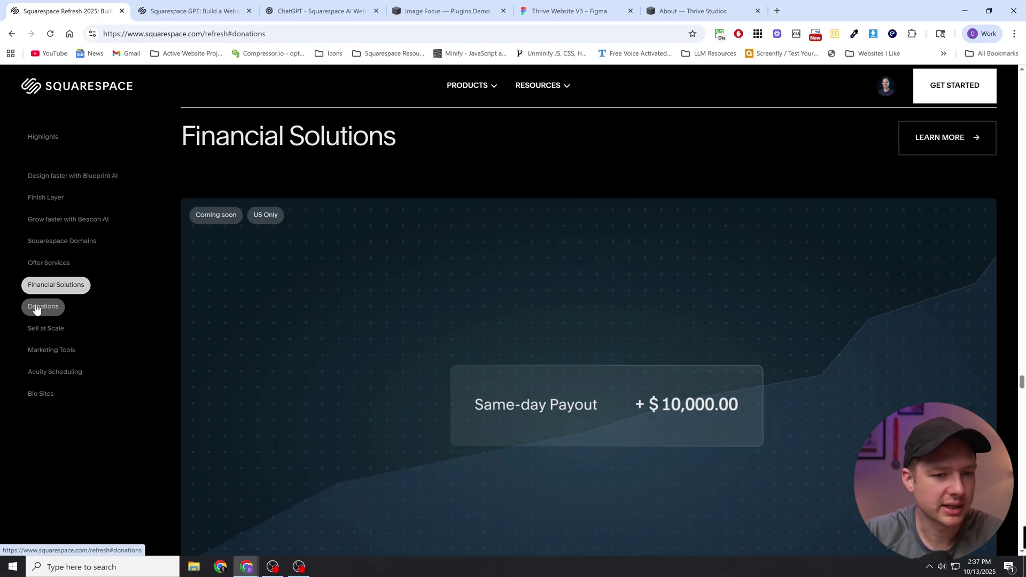
click(36, 309)
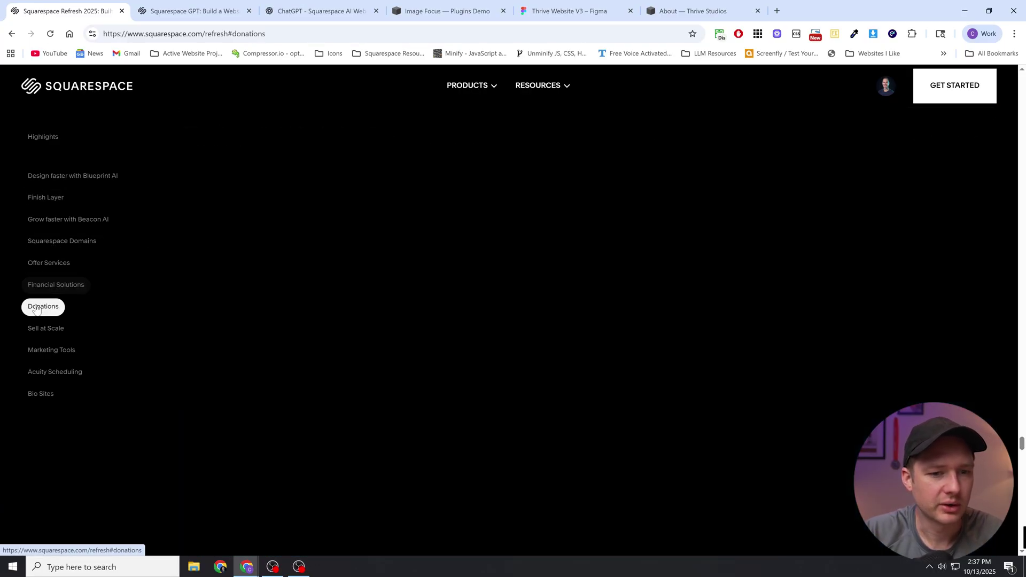
scroll(604, 326, down, 6)
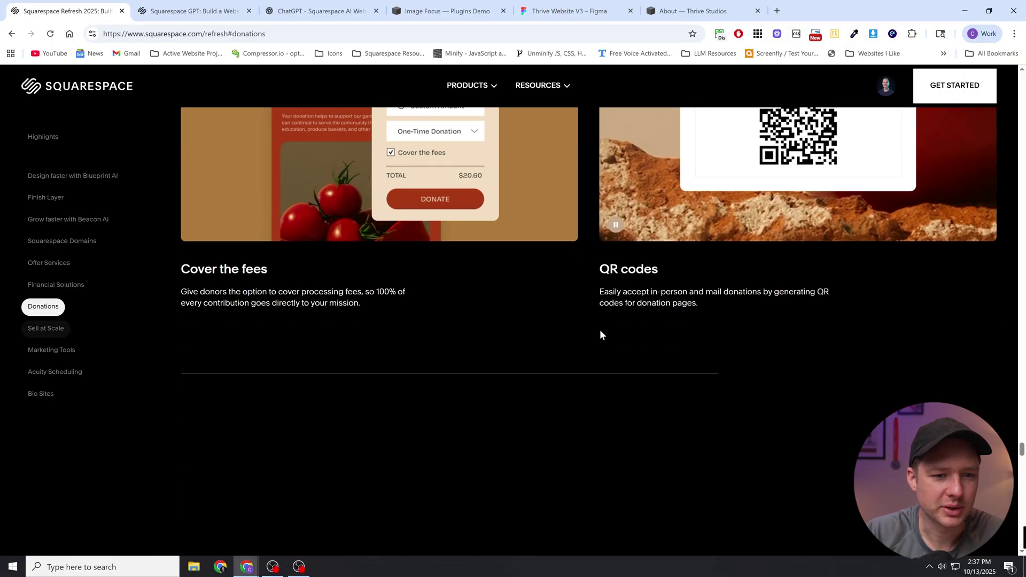